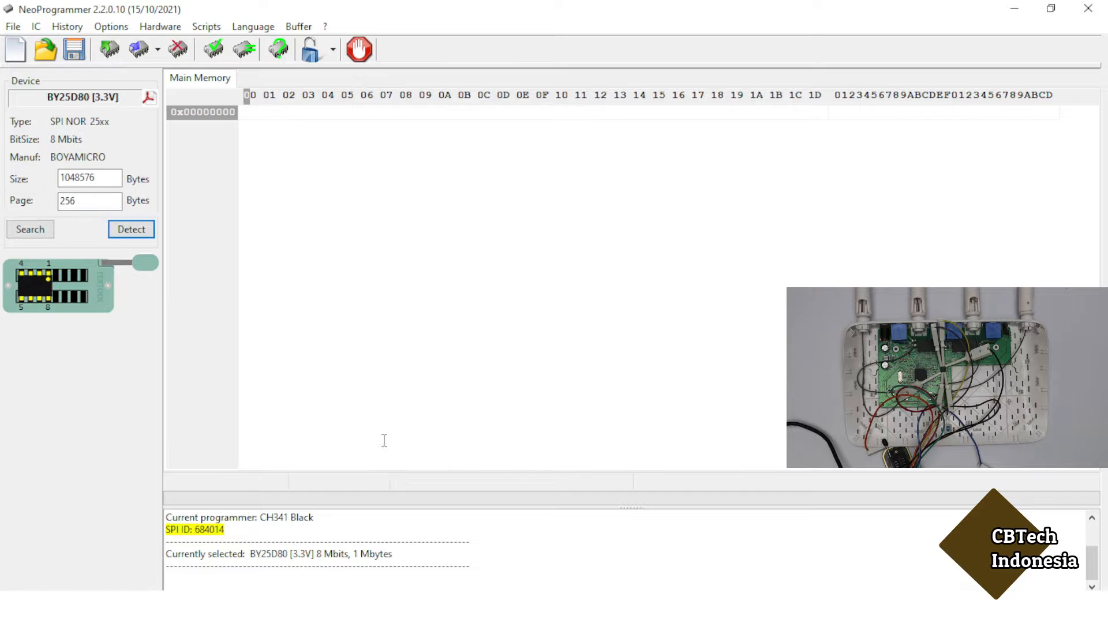
# Read the IC contents into memory and save the dump as the backup file 1234.bin.
pyautogui.click(104, 51)
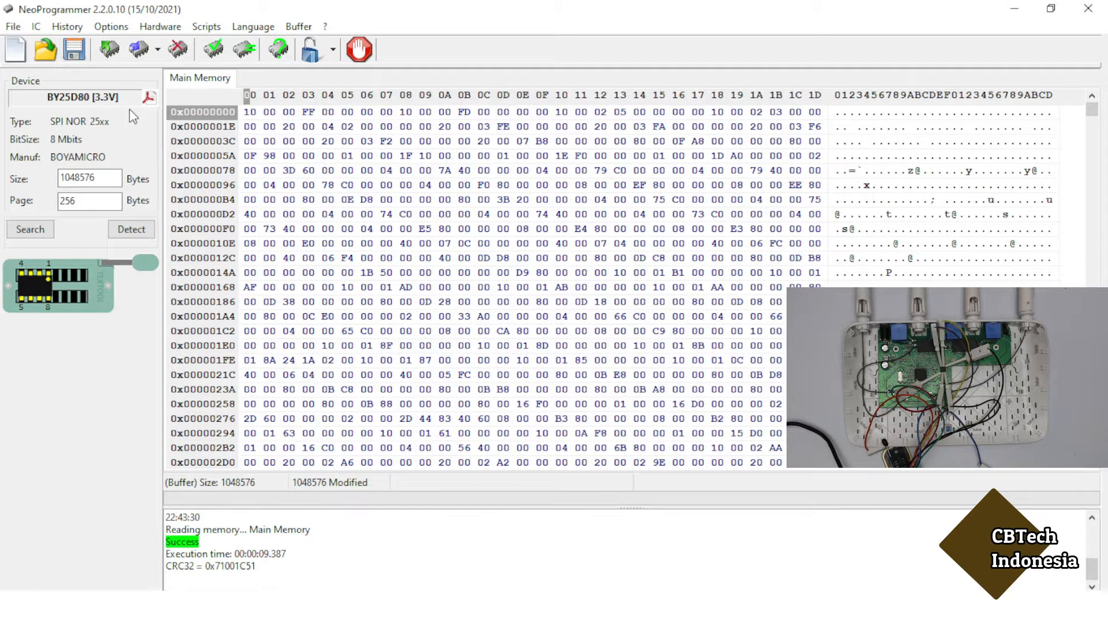
pyautogui.click(73, 54)
pyautogui.click(72, 51)
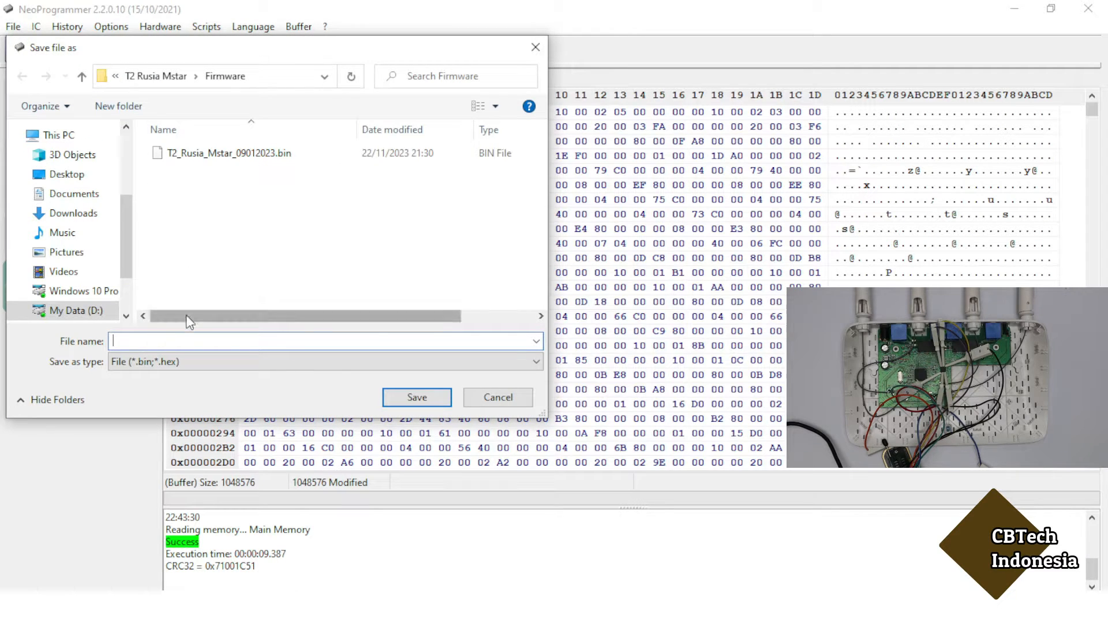
pyautogui.write('1234')
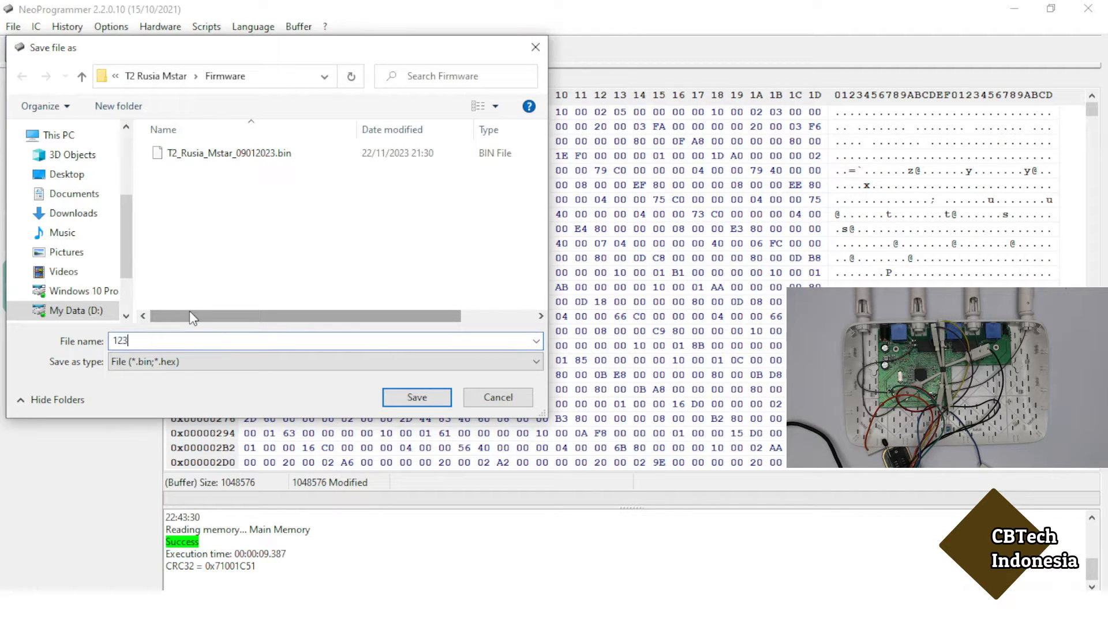
pyautogui.click(429, 403)
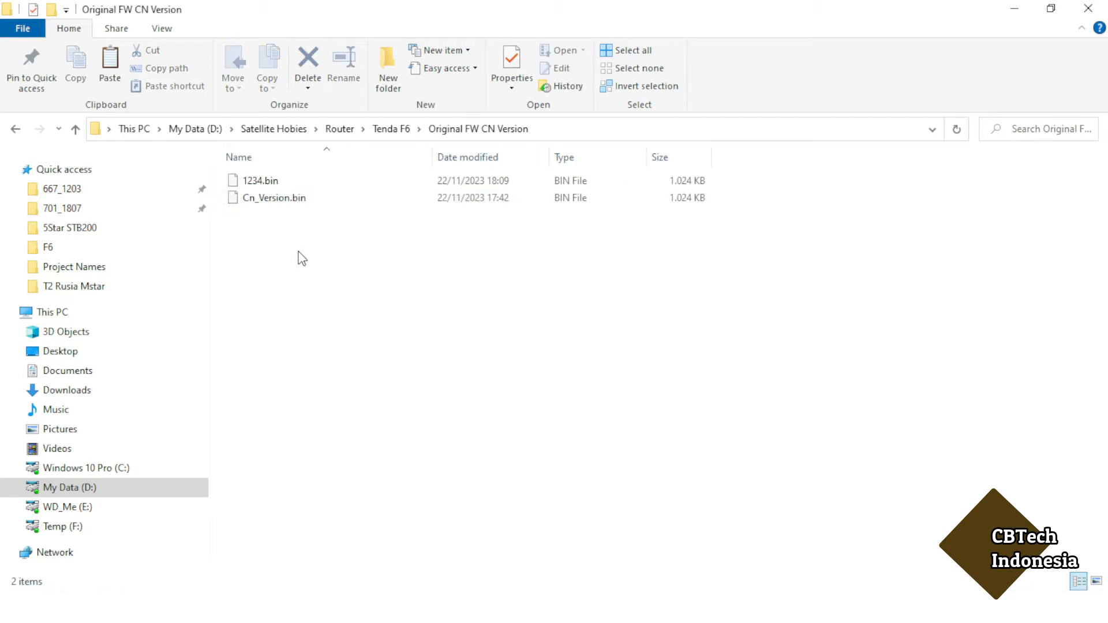
# Select 1234.bin in the Original FW CN Version folder to confirm the backup exists.
pyautogui.click(275, 190)
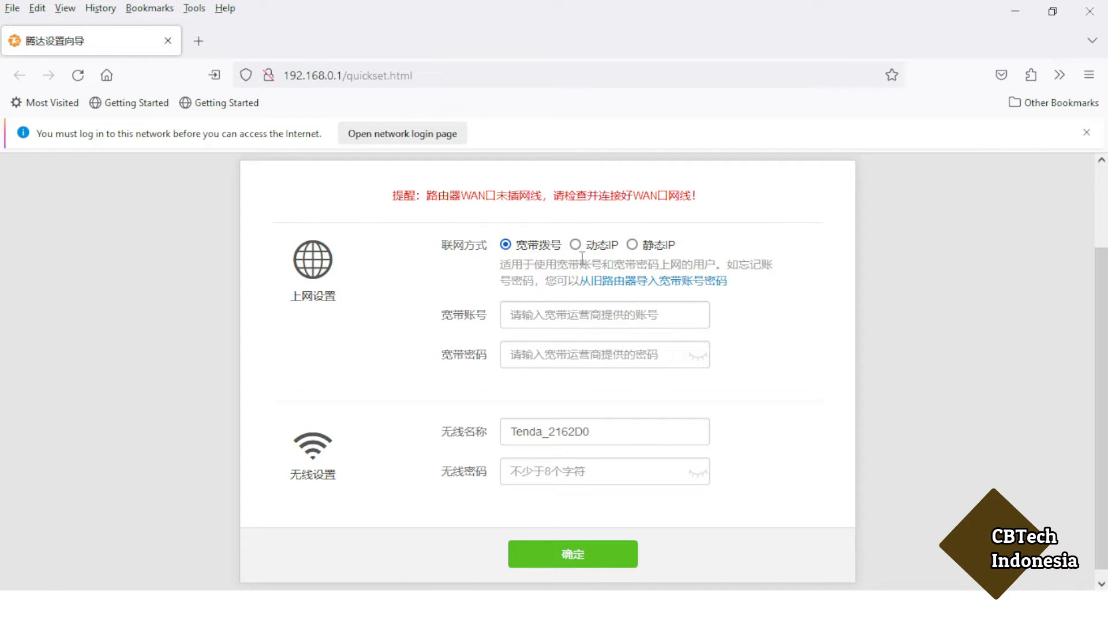
# Enter the broadband account and password in the quick setup form and submit it.
pyautogui.click(531, 317)
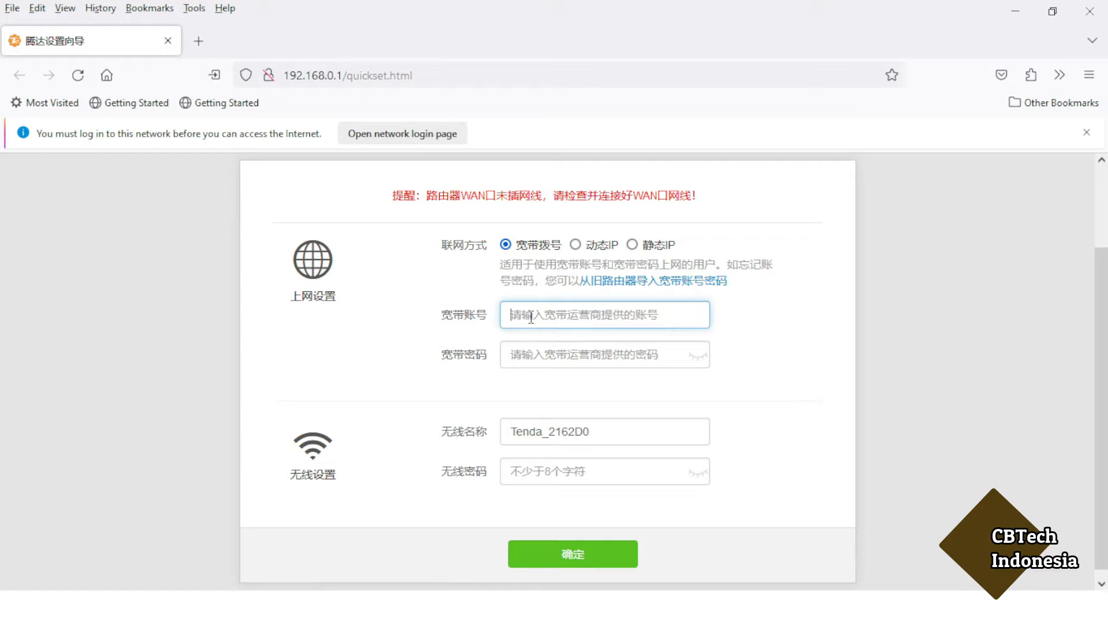
pyautogui.write('admin')
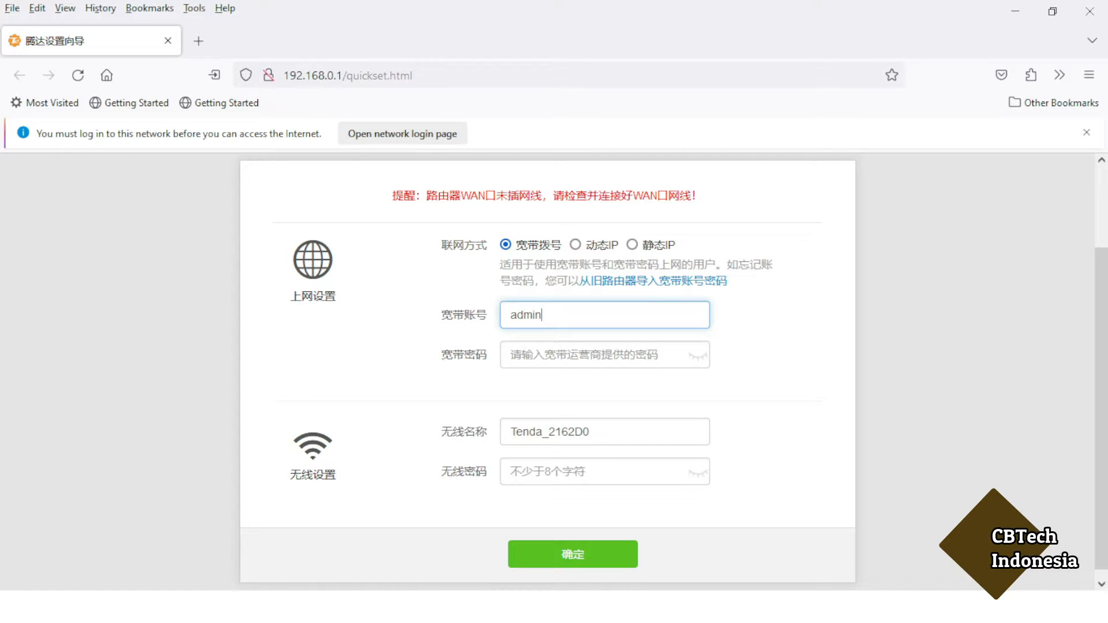
pyautogui.press('Tab')
pyautogui.write('admin')
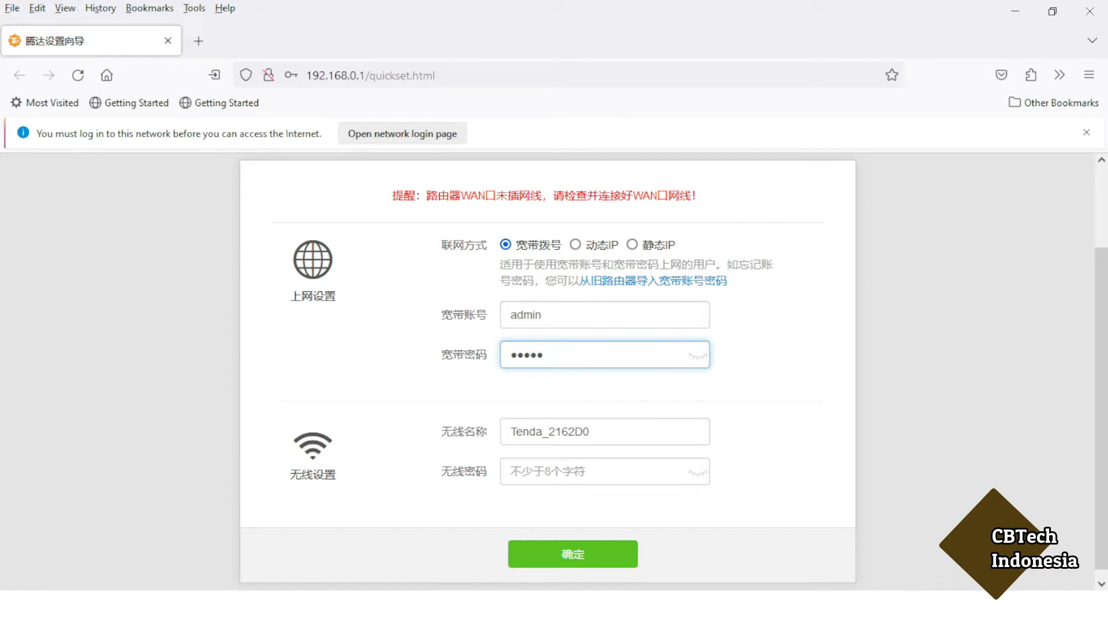
pyautogui.click(575, 553)
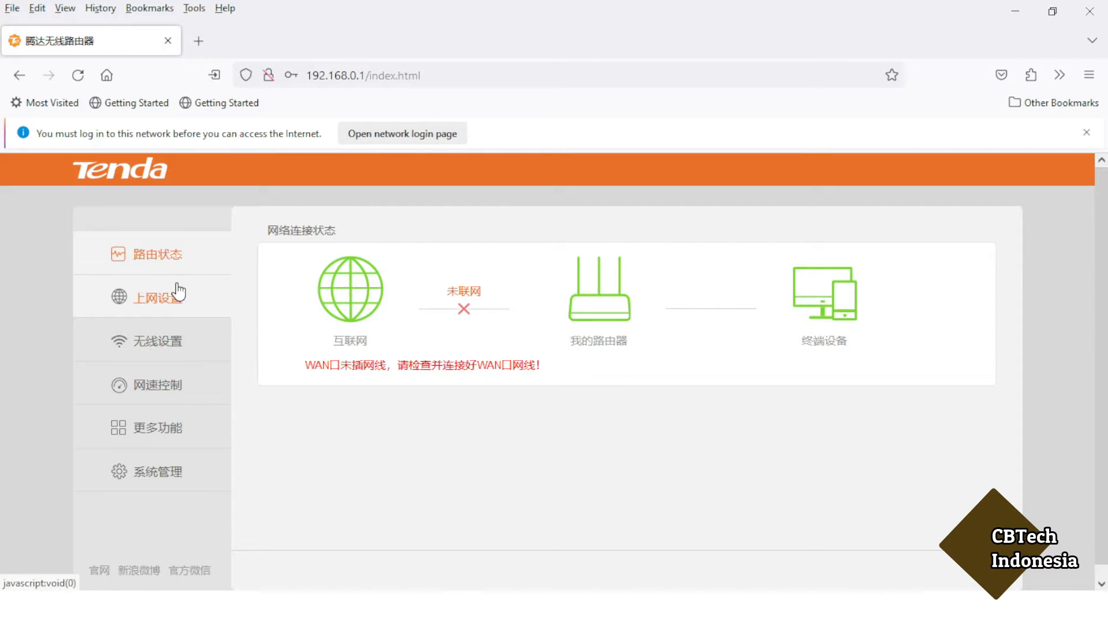
# In System Management, check firmware V03.03.01.18_cn under Device Management and start a local upgrade.
pyautogui.scroll(-1, 176, 289)
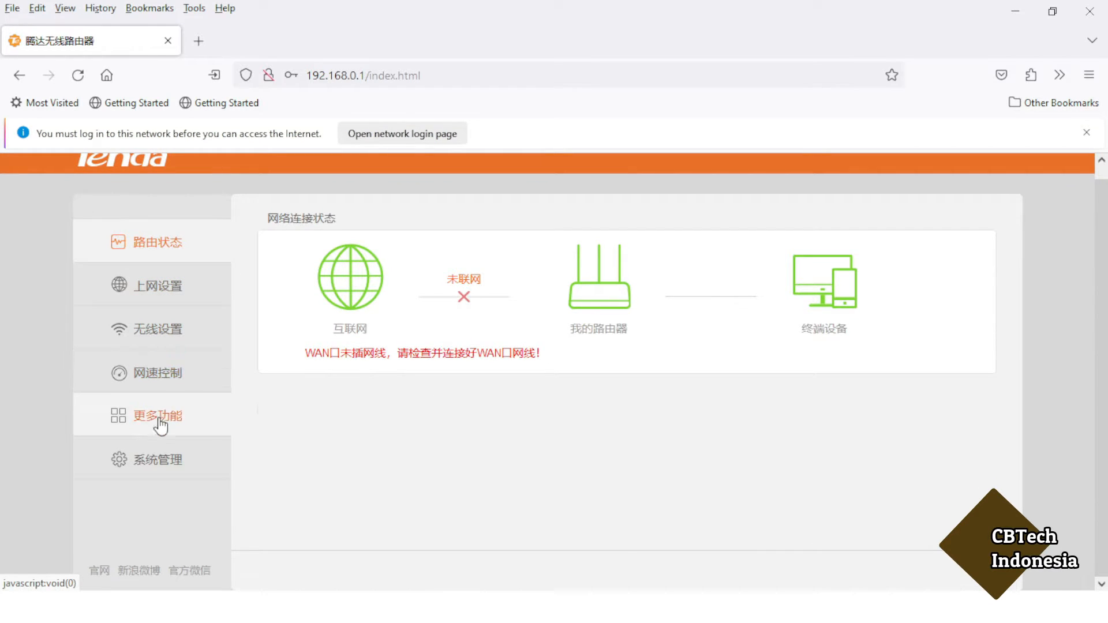
pyautogui.click(158, 461)
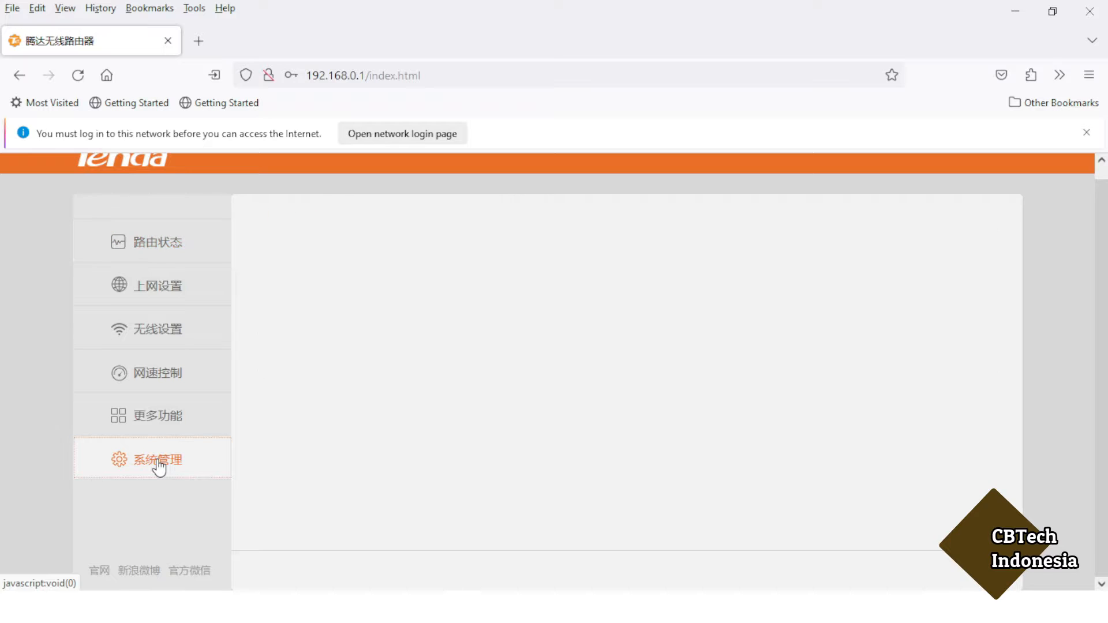
pyautogui.moveTo(1103, 271); pyautogui.dragTo(1055, 547)
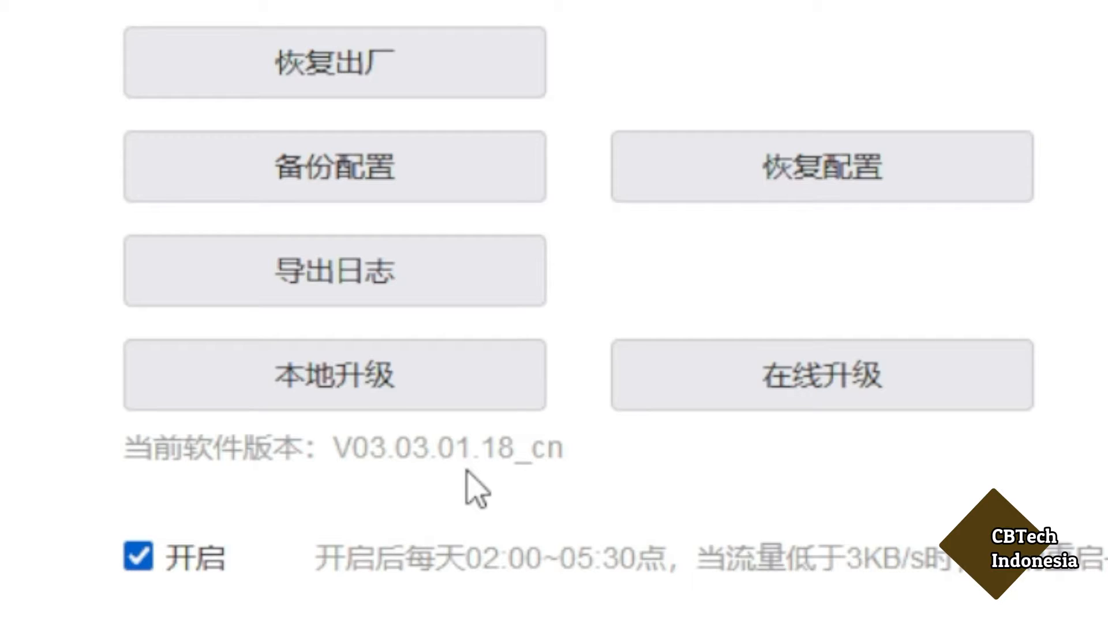
pyautogui.moveTo(333, 450); pyautogui.dragTo(569, 442)
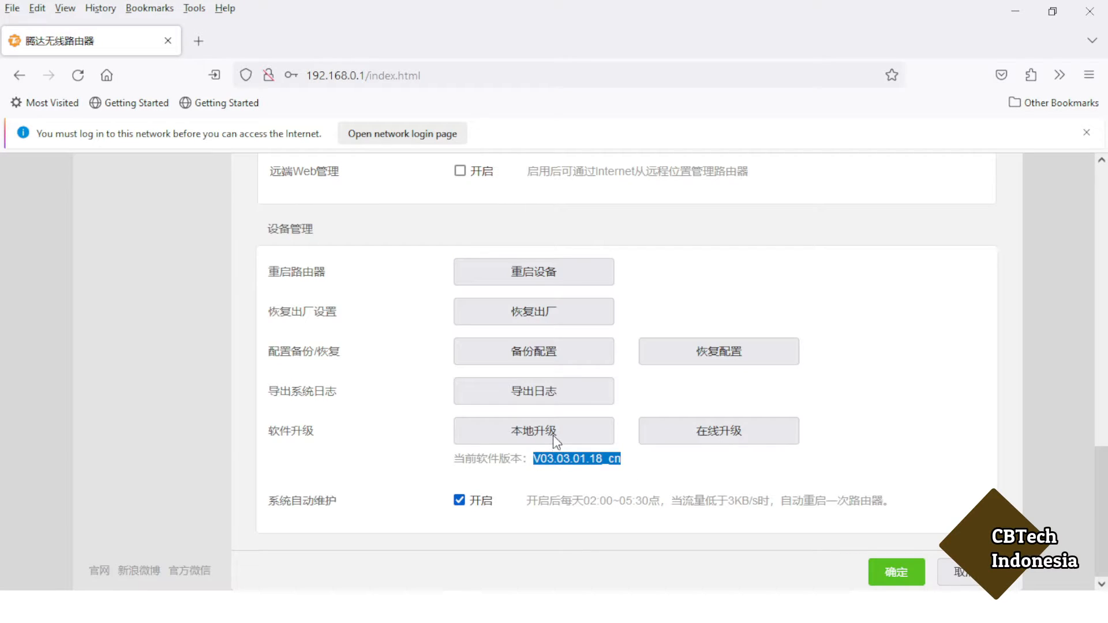
pyautogui.click(551, 436)
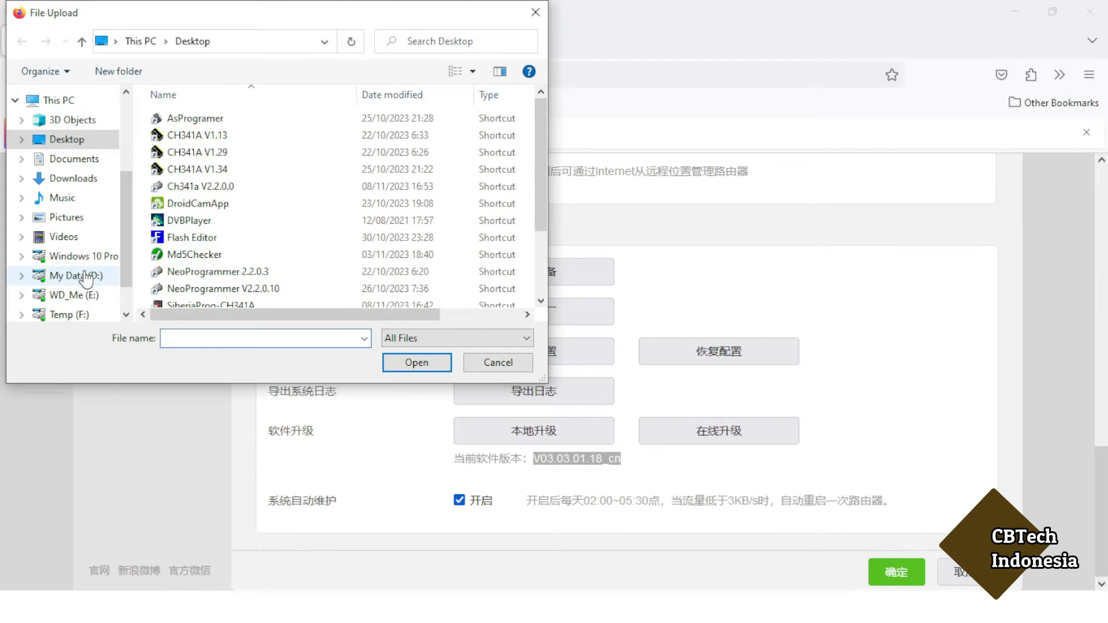
# Choose step1.bin from D:\Satellite Hobies\Router\Tenda F6\F3_F6 Chinese to English Version as the upgrade file.
pyautogui.click(86, 276)
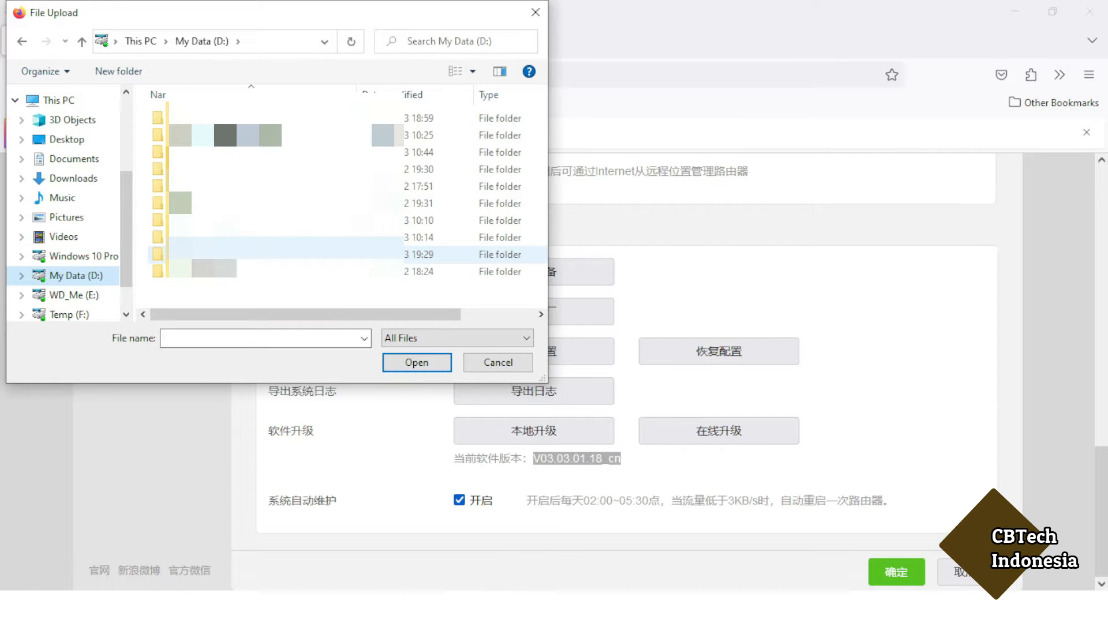
pyautogui.doubleClick(190, 254)
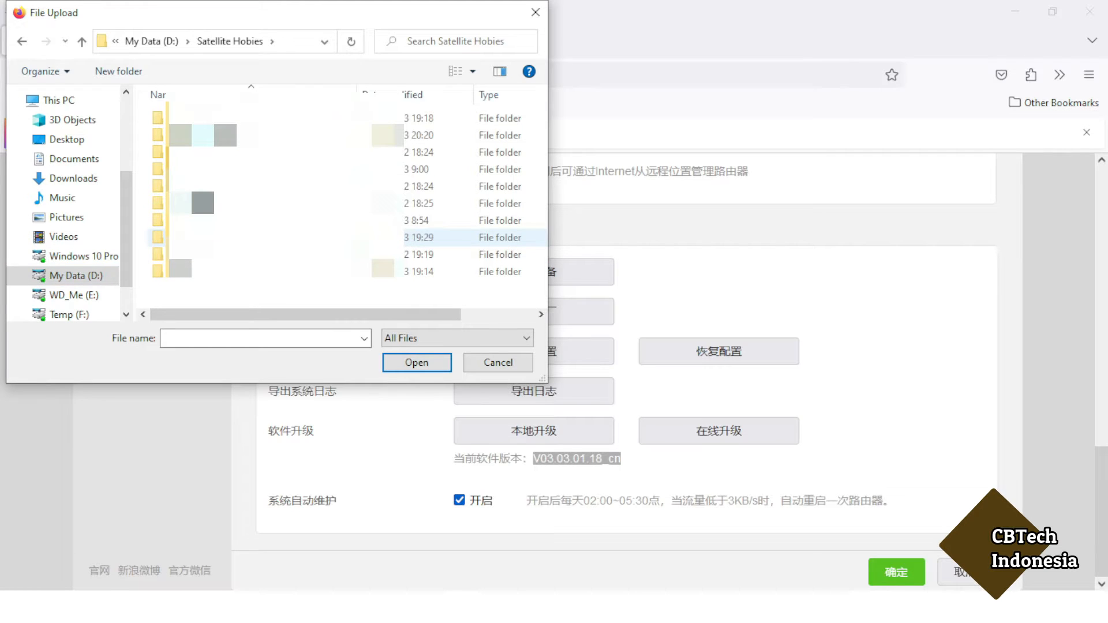
pyautogui.doubleClick(187, 237)
pyautogui.doubleClick(191, 120)
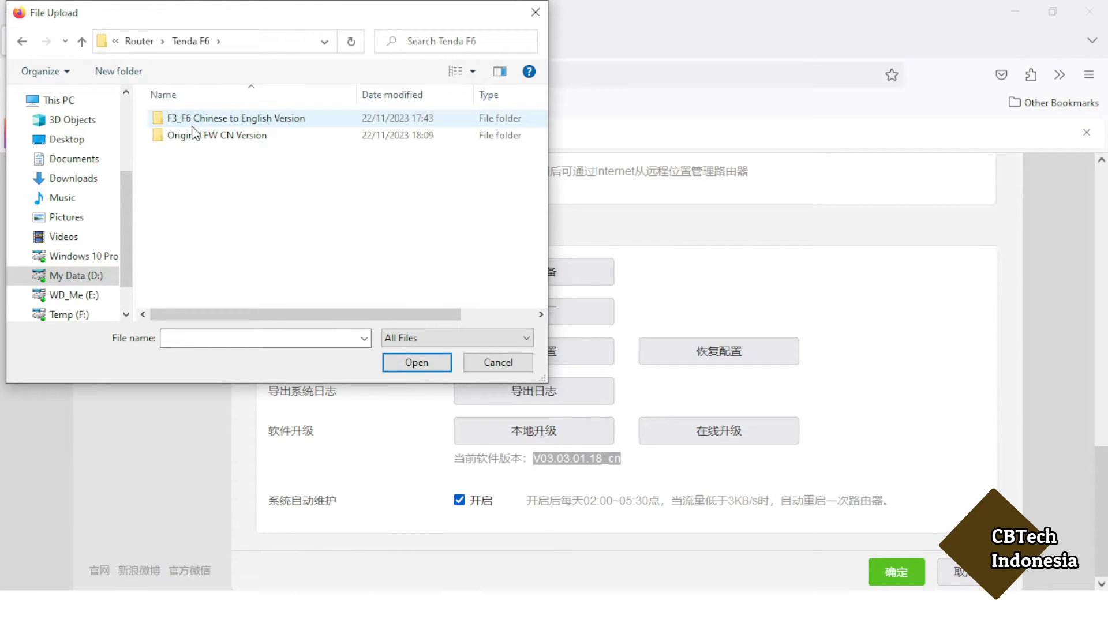
pyautogui.doubleClick(191, 121)
pyautogui.click(197, 120)
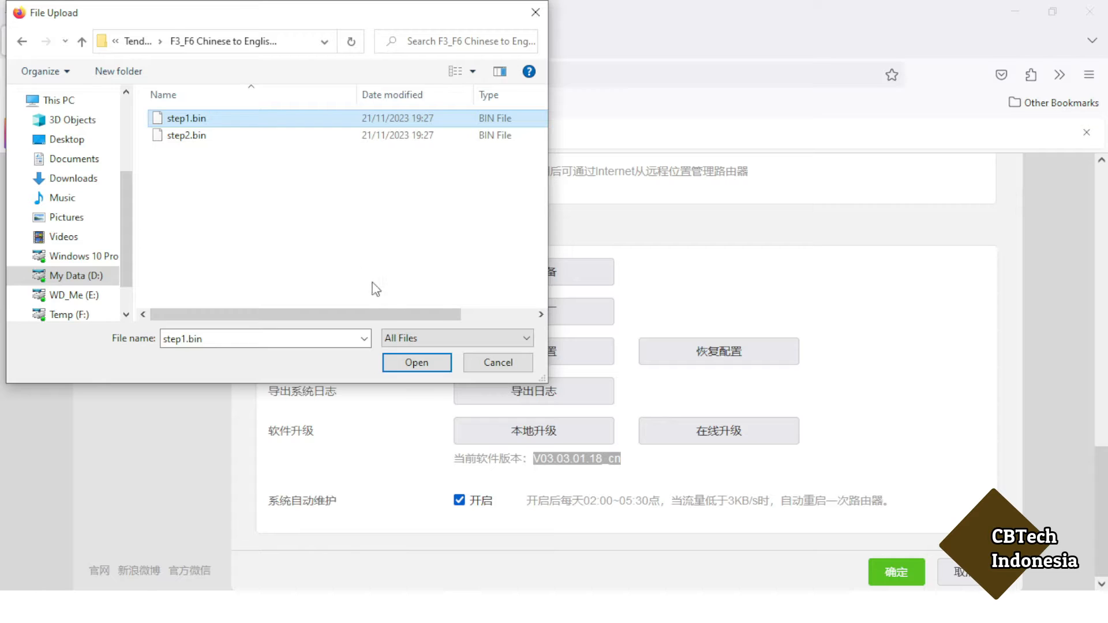
pyautogui.click(406, 365)
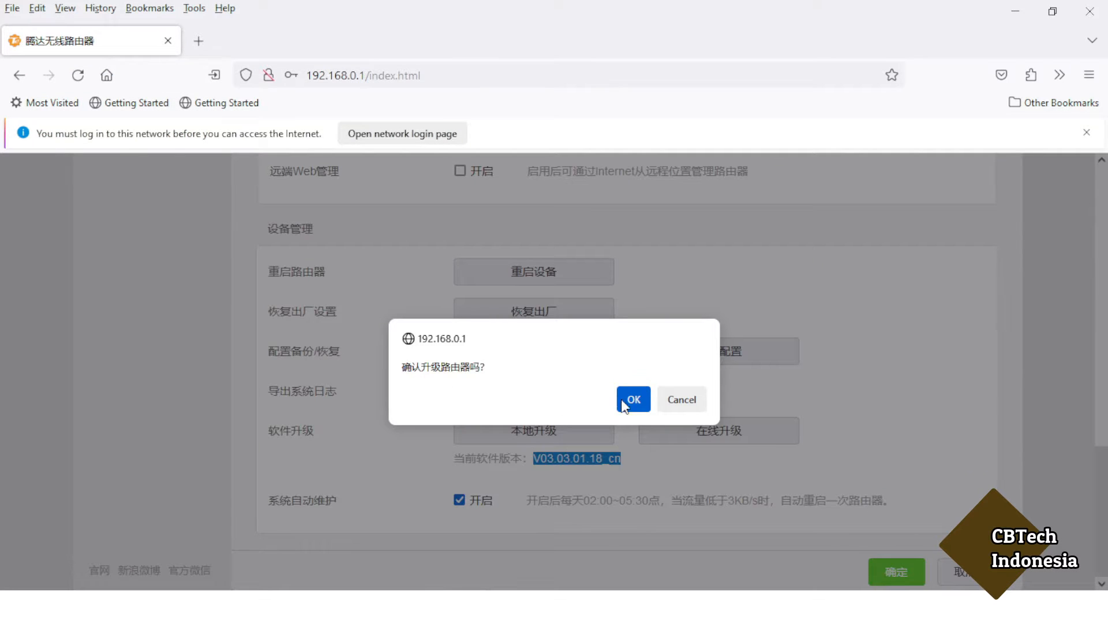
# Confirm the step1.bin upgrade, wait out the reboot, and bring up the English Tenda Setup Wizard.
pyautogui.click(634, 402)
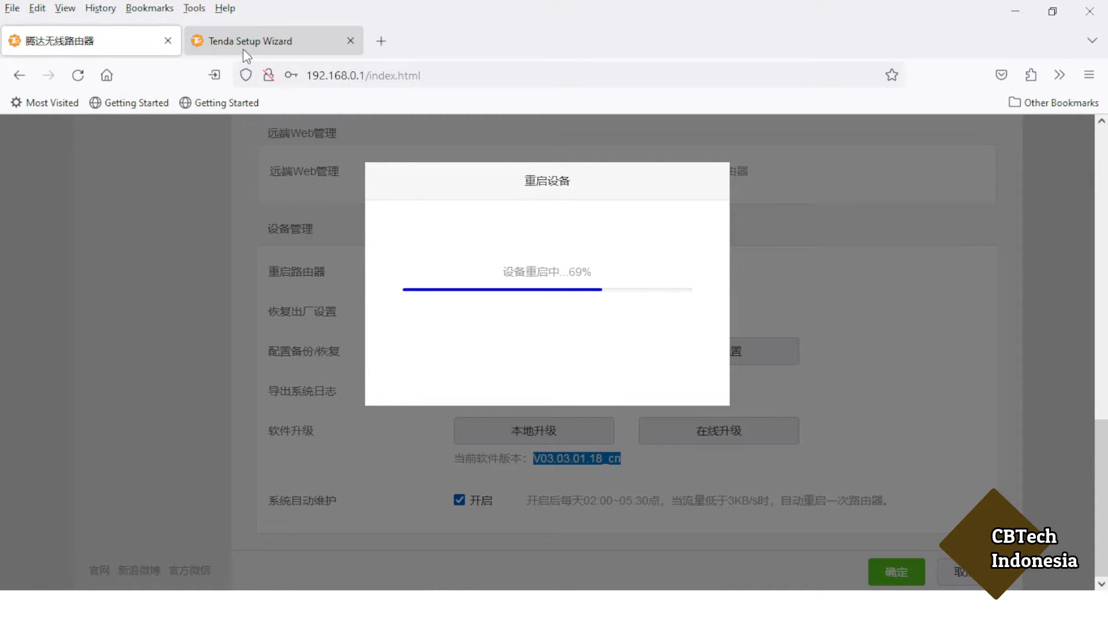
pyautogui.click(247, 41)
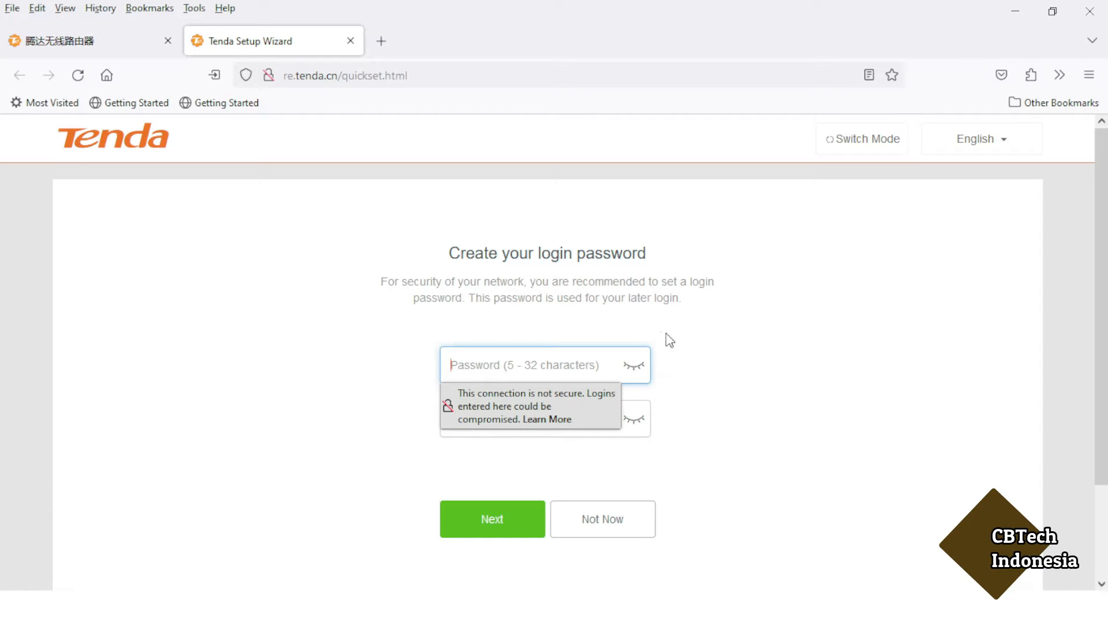
# Skip creating a login password, past the insecure-login warning, so the wizard scans for WiFi networks.
pyautogui.click(690, 423)
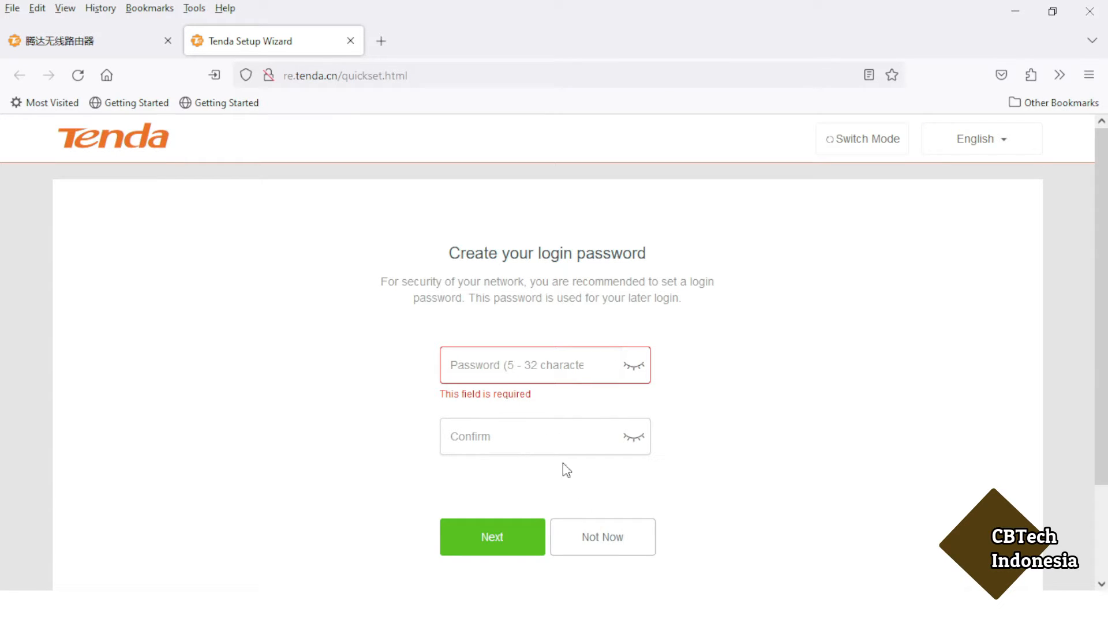
pyautogui.click(596, 542)
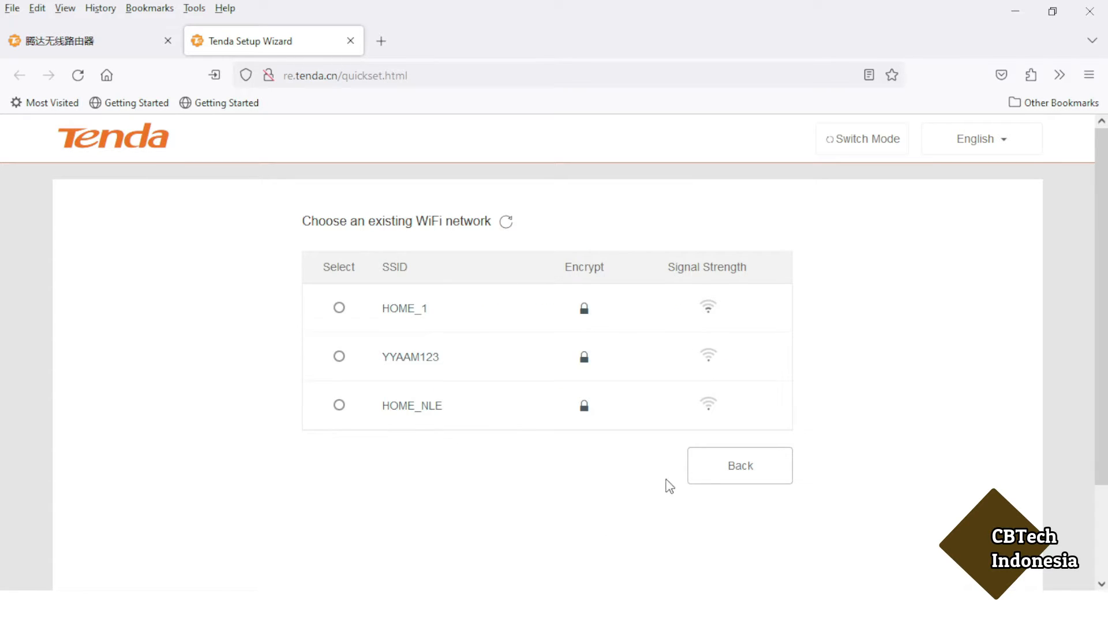
pyautogui.click(731, 475)
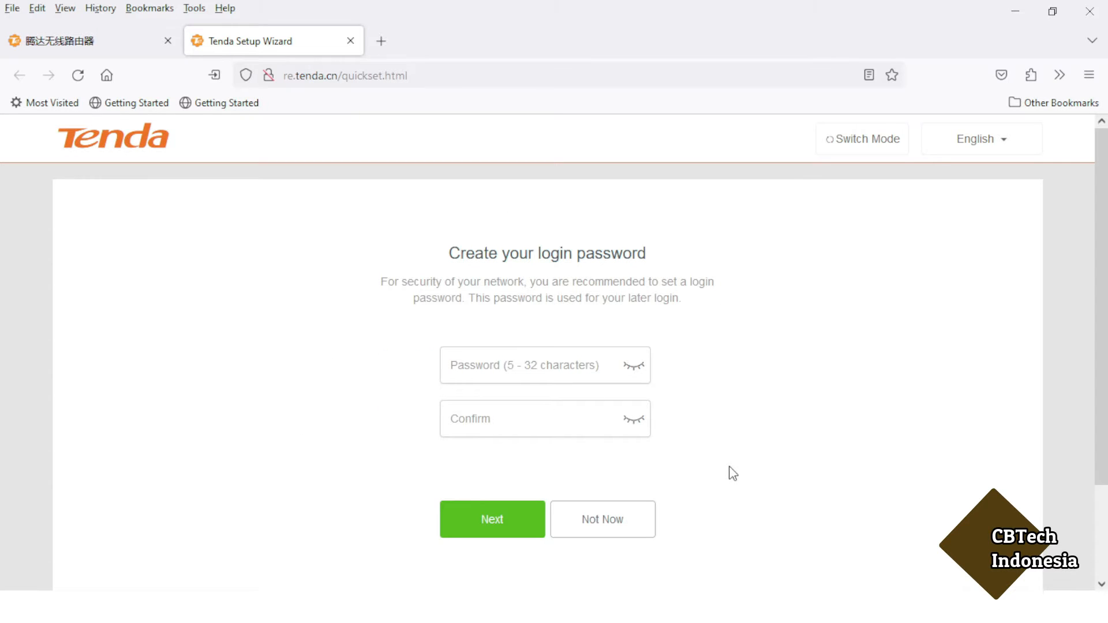
pyautogui.click(505, 531)
pyautogui.click(569, 536)
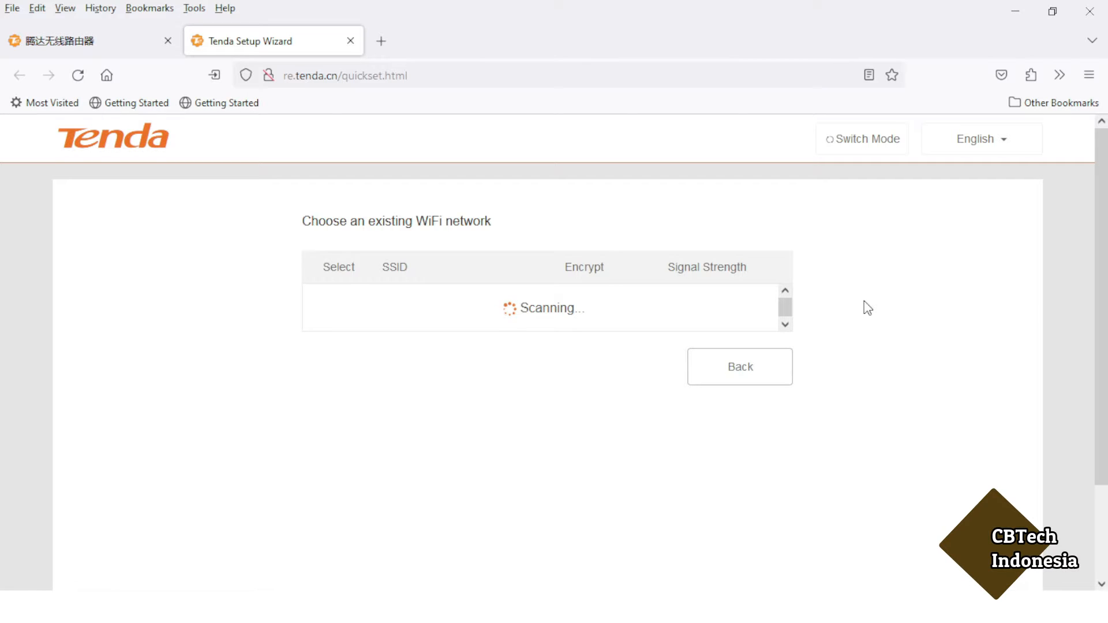
# Review the scanned networks HOME_1, HOME_NLE and YYAAM123, then bring up Switch Mode.
pyautogui.scroll(-3, 866, 307)
pyautogui.scroll(3, 866, 306)
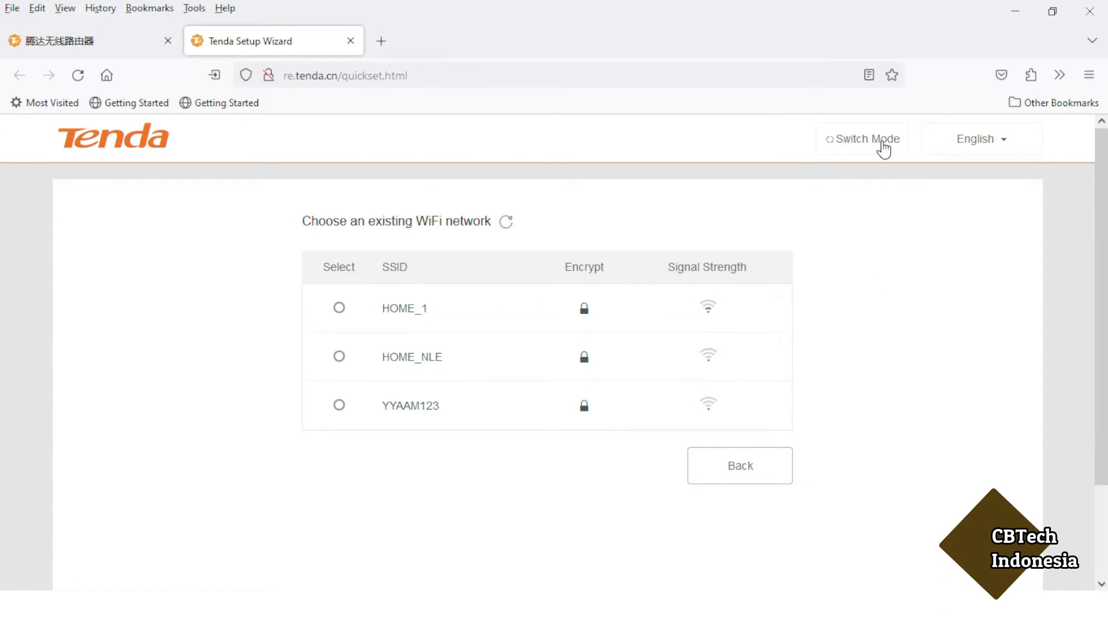
pyautogui.click(883, 144)
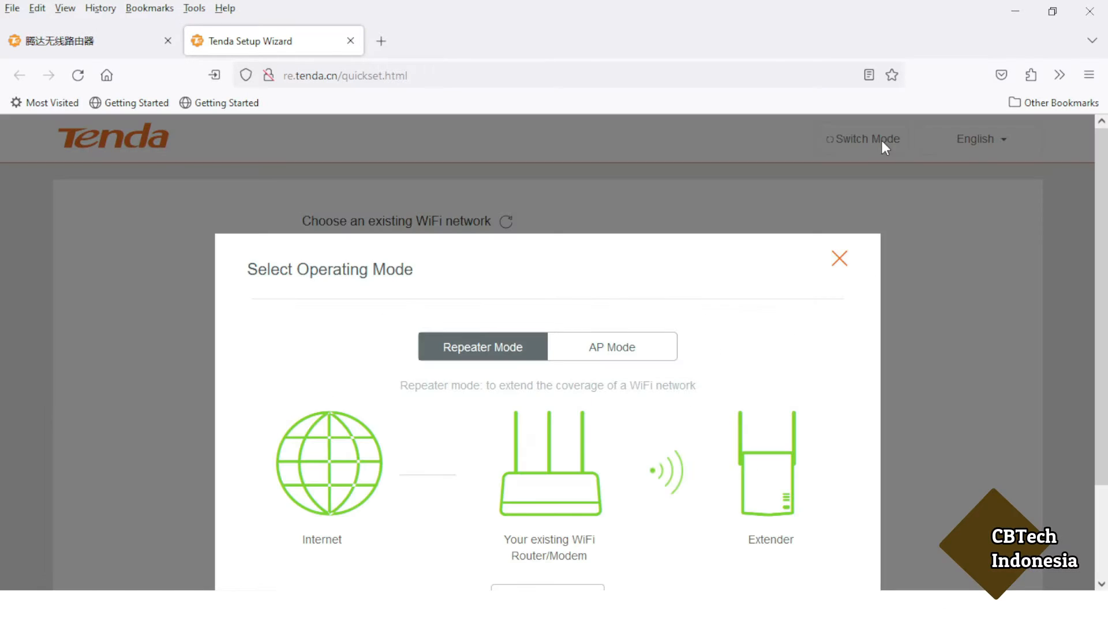
# Switch the device's operating mode to AP Mode.
pyautogui.click(601, 350)
pyautogui.scroll(-1, 768, 341)
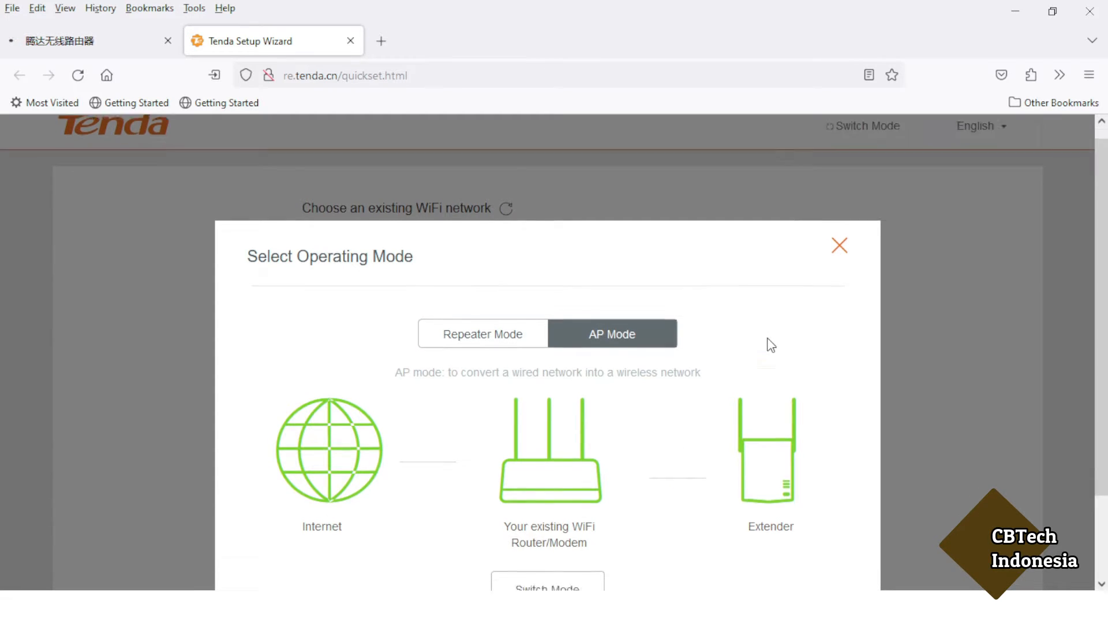
pyautogui.scroll(-3, 772, 346)
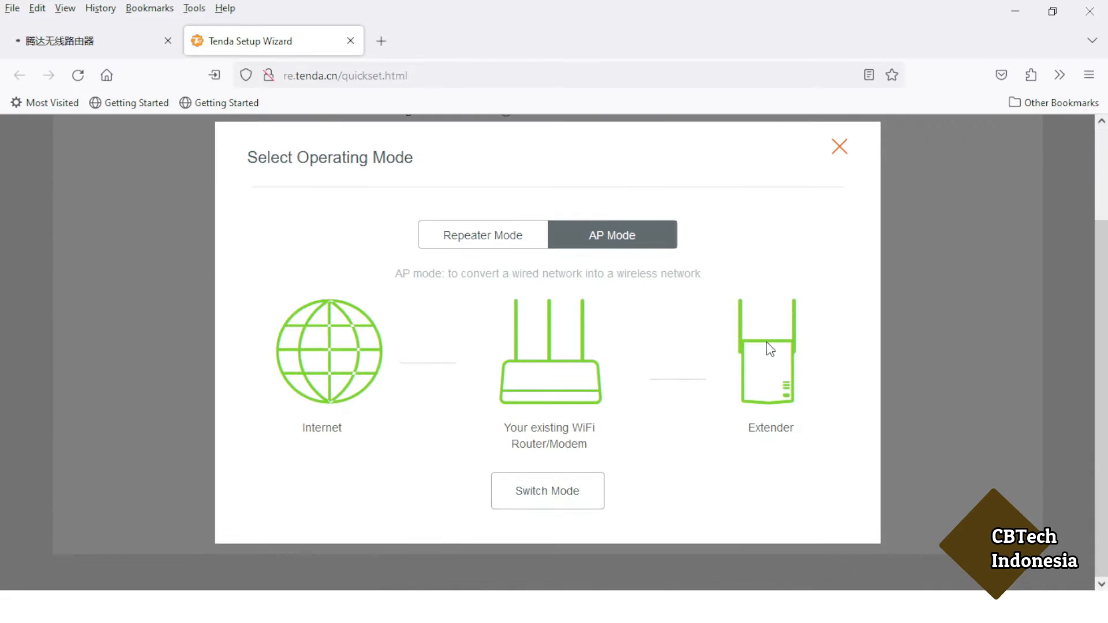
pyautogui.click(547, 493)
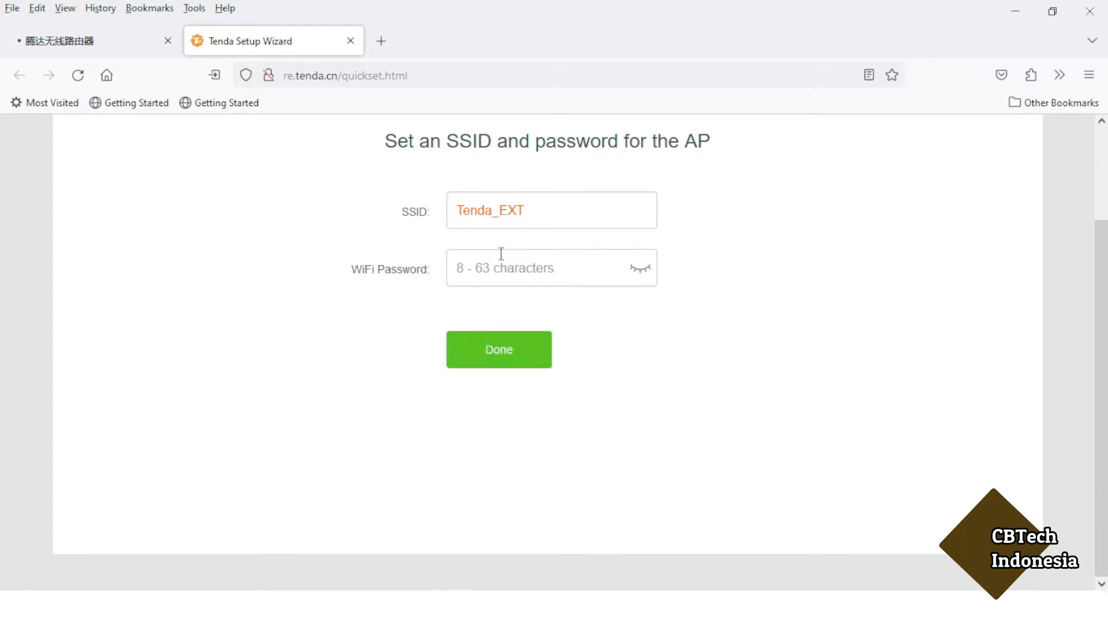
# Create the Tenda_EXT network without a WiFi password, then search Windows for cmd.
pyautogui.click(511, 359)
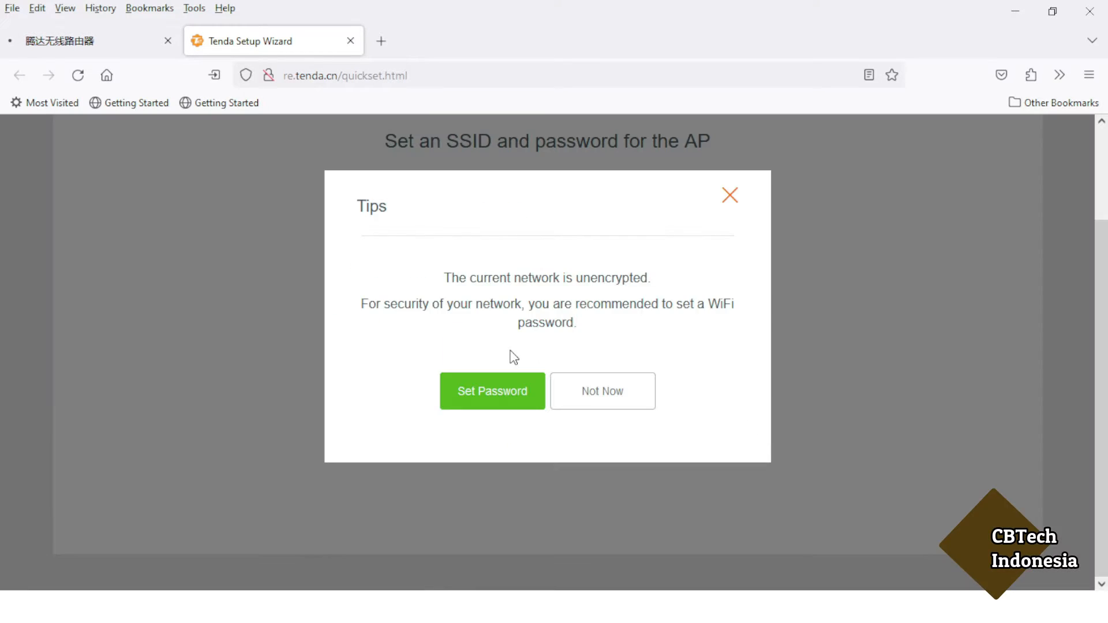
pyautogui.click(595, 395)
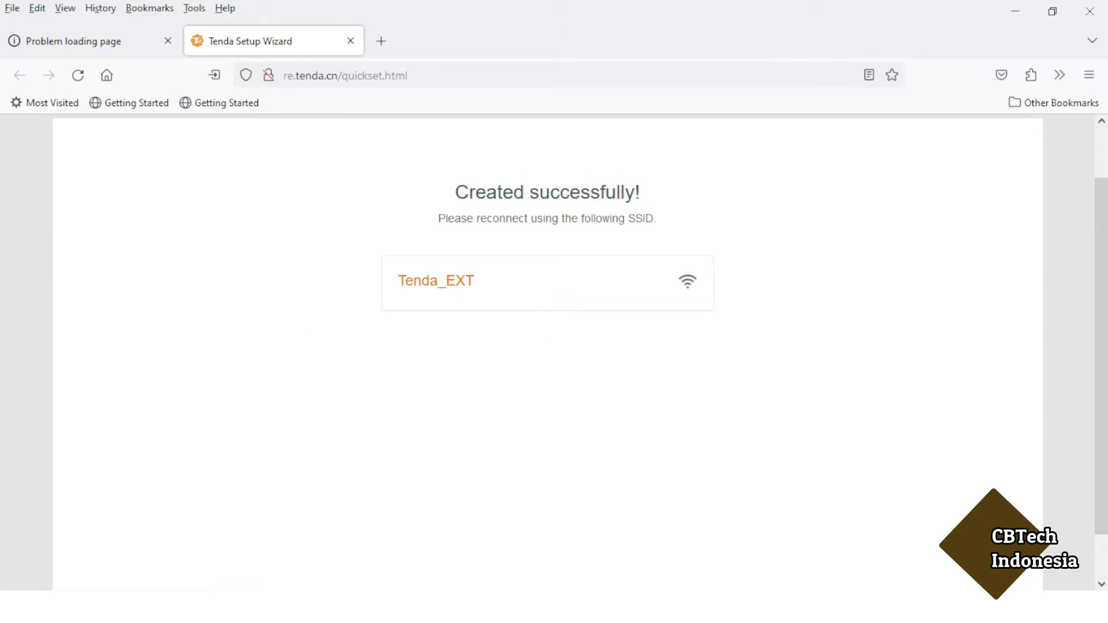
pyautogui.click(122, 607)
pyautogui.write('cmd')
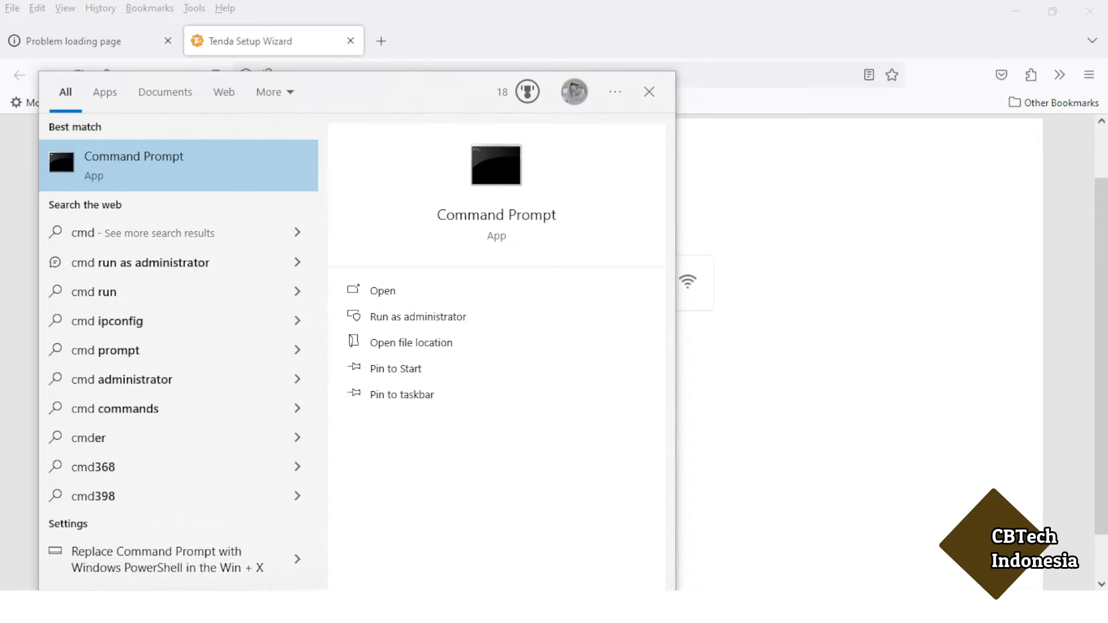
# Launch Command Prompt and run ipconfig.
pyautogui.click(160, 184)
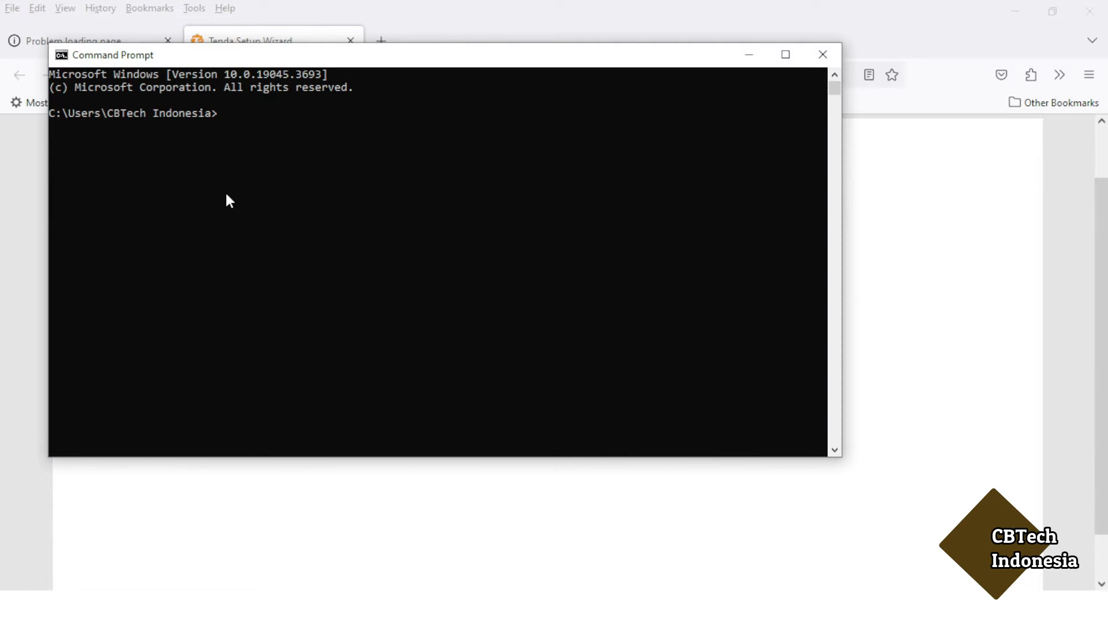
pyautogui.write('ipconfig')
pyautogui.press('Return')
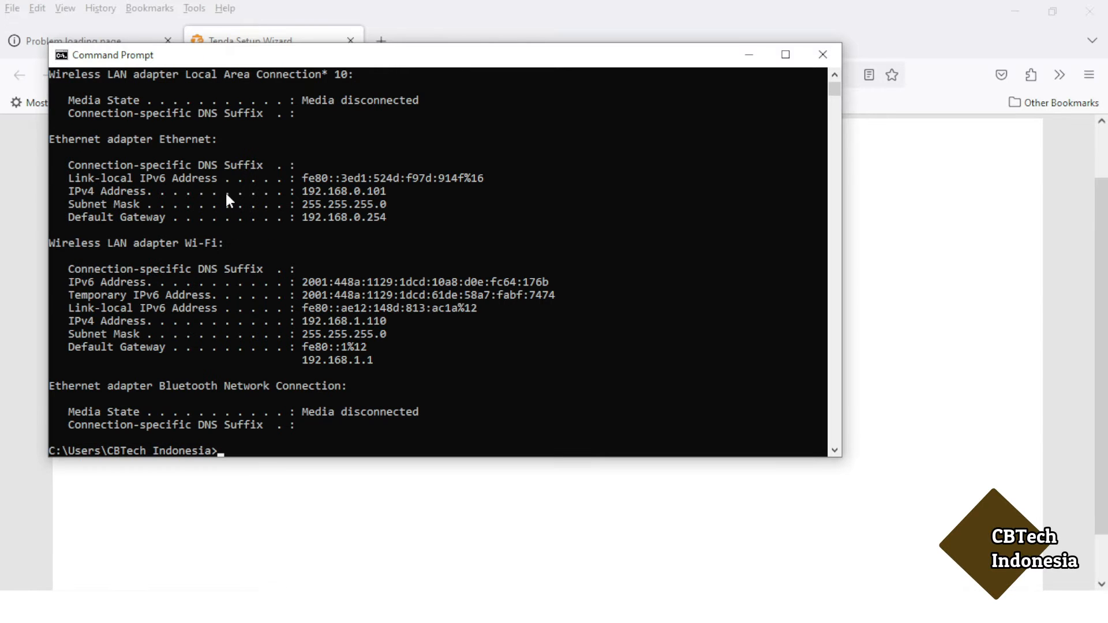
# Copy the Ethernet default gateway 192.168.0.254 and paste it into a new browser tab's address.
pyautogui.click(383, 360)
pyautogui.moveTo(382, 362); pyautogui.dragTo(307, 363)
pyautogui.moveTo(390, 218); pyautogui.dragTo(309, 218)
pyautogui.click(414, 214)
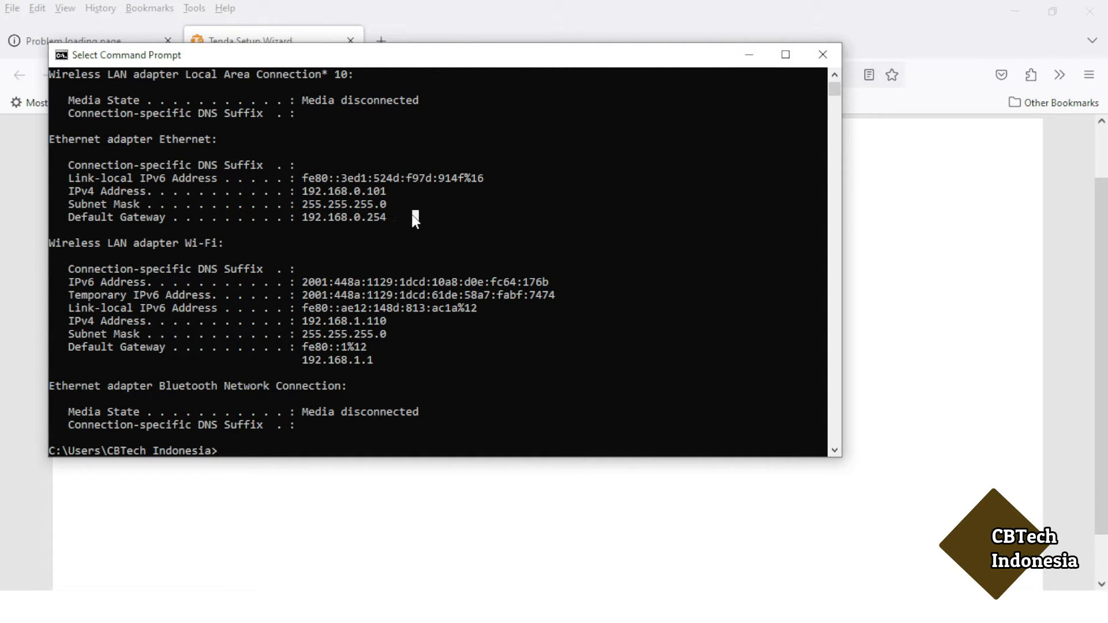
pyautogui.moveTo(389, 218); pyautogui.dragTo(342, 219)
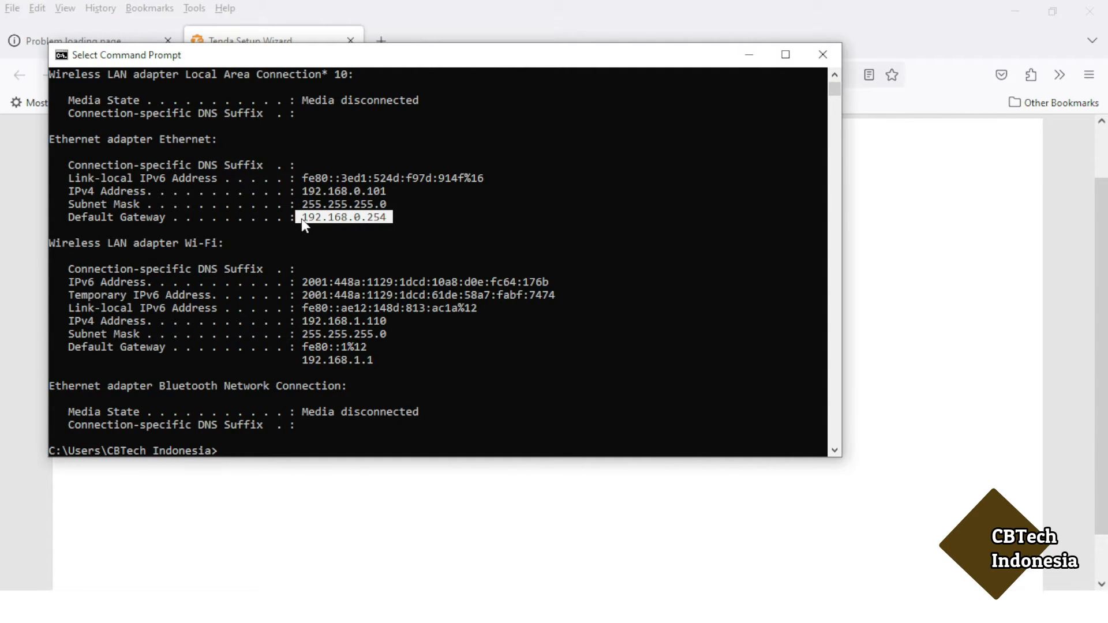
pyautogui.hotkey('ctrl', 'c')
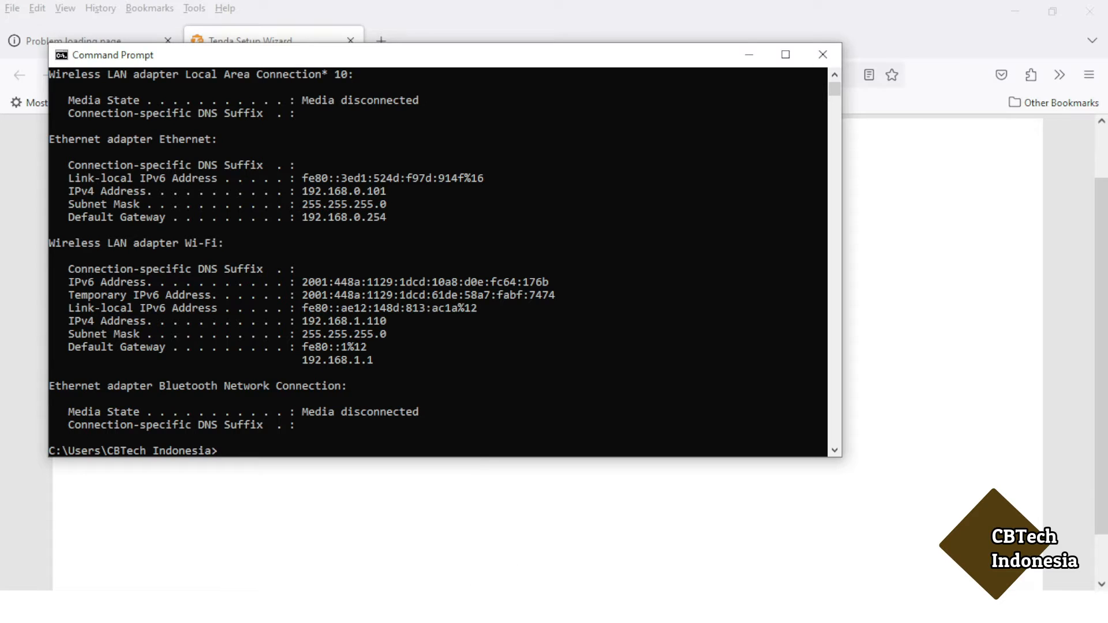
pyautogui.click(476, 462)
pyautogui.click(381, 41)
pyautogui.hotkey('ctrl', 'v')
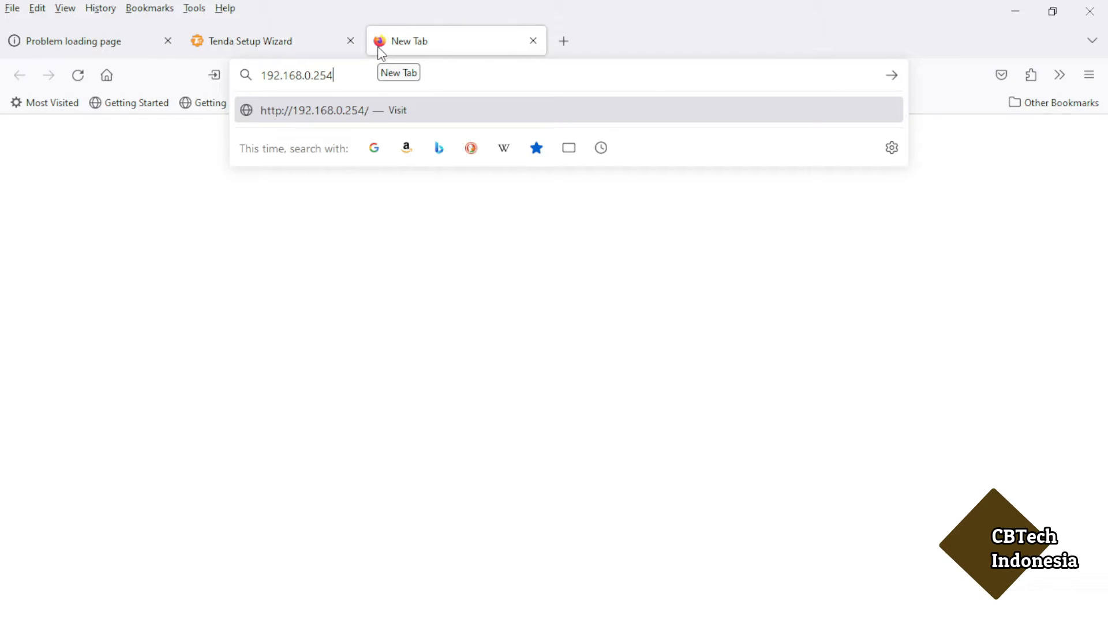
# Load the extender page at 192.168.0.254 and check its system status and AP operating mode.
pyautogui.press('Return')
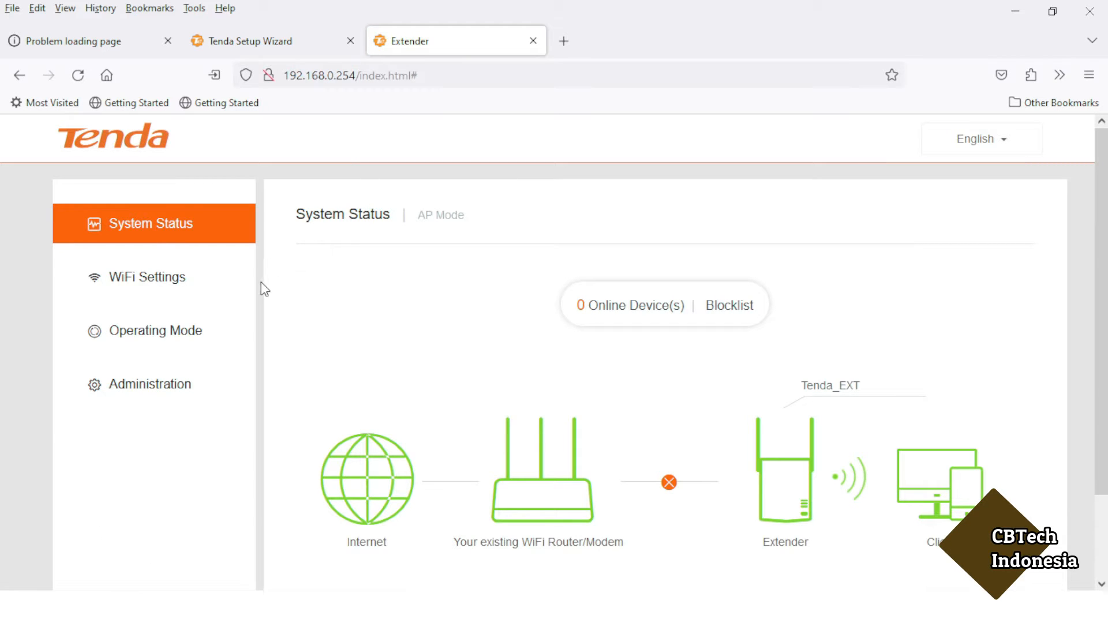
pyautogui.scroll(-2, 262, 312)
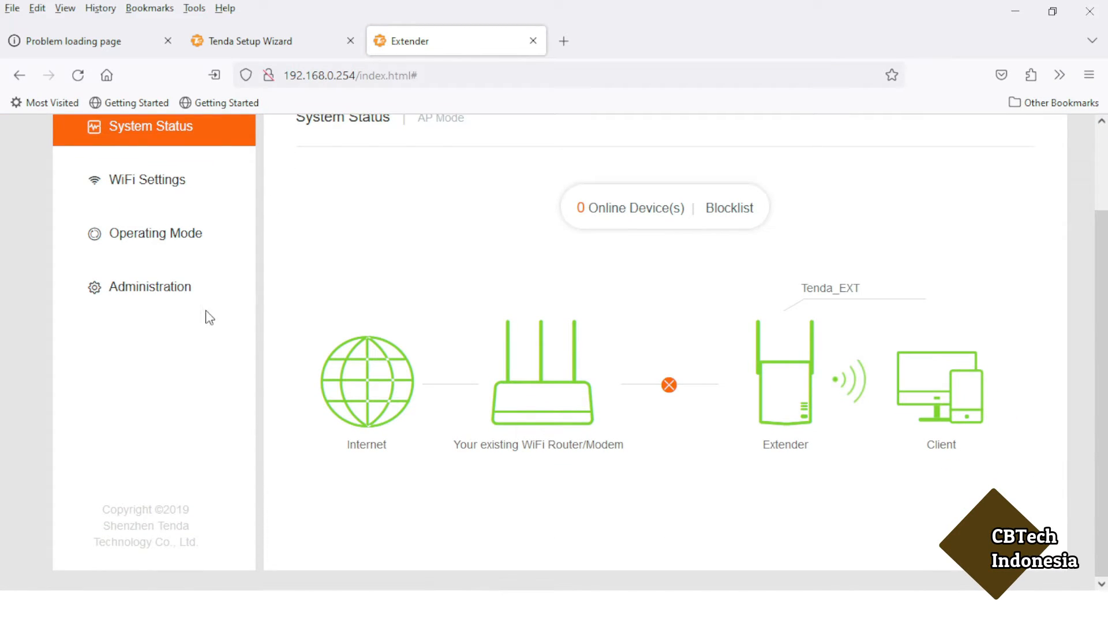
pyautogui.click(164, 296)
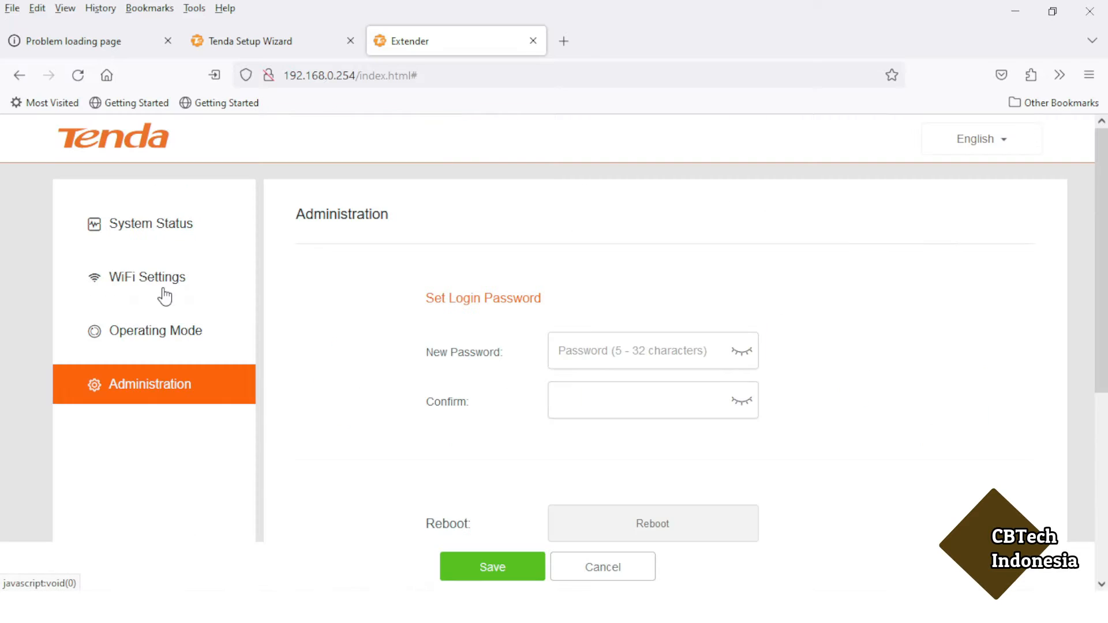
pyautogui.click(157, 229)
pyautogui.click(159, 330)
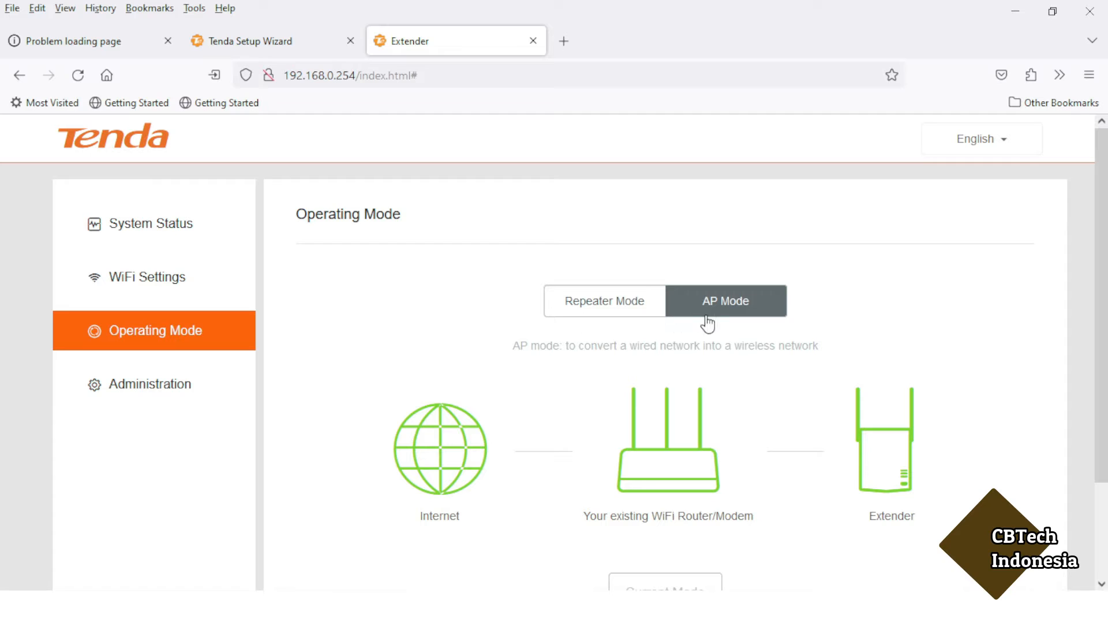
# Scroll Administration down to Firmware Upgrade, showing firmware V03.03.01.23_multi.
pyautogui.click(149, 387)
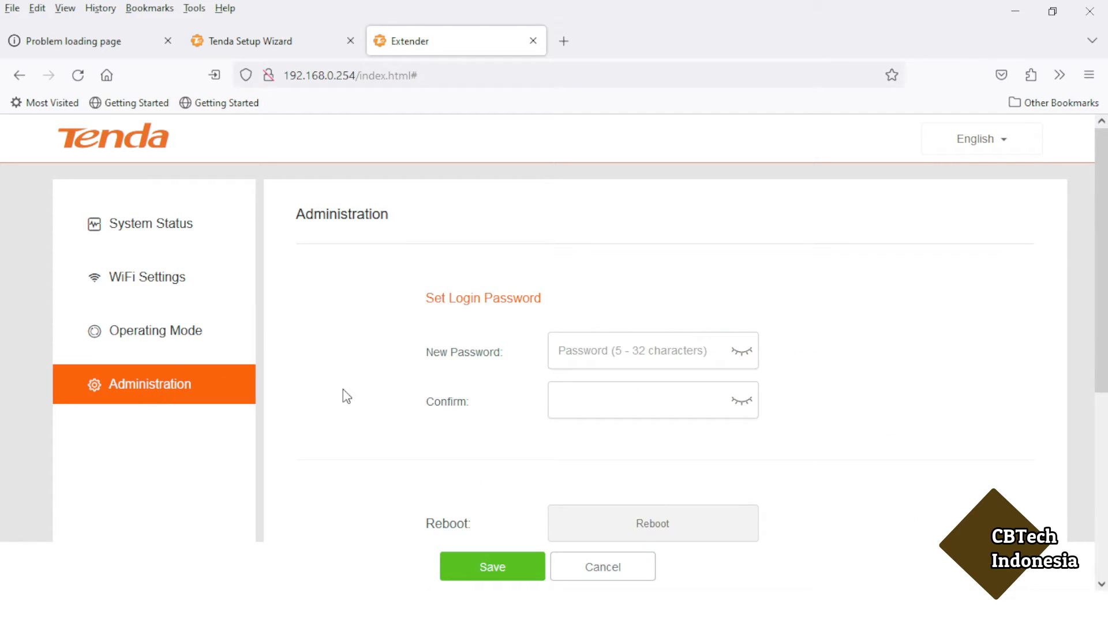
pyautogui.scroll(-2, 344, 393)
pyautogui.scroll(-4, 346, 396)
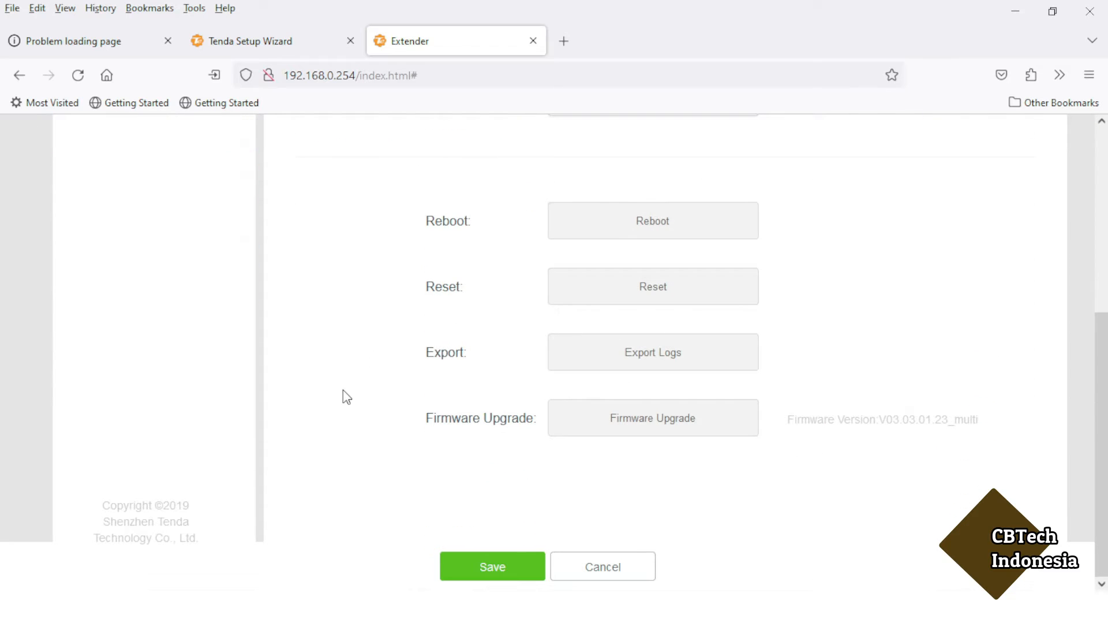
# Upload step2.bin from D:\Satellite Hobies\Router\Tenda F6\F3_F6 Chinese to English Version and confirm the upgrade.
pyautogui.click(638, 425)
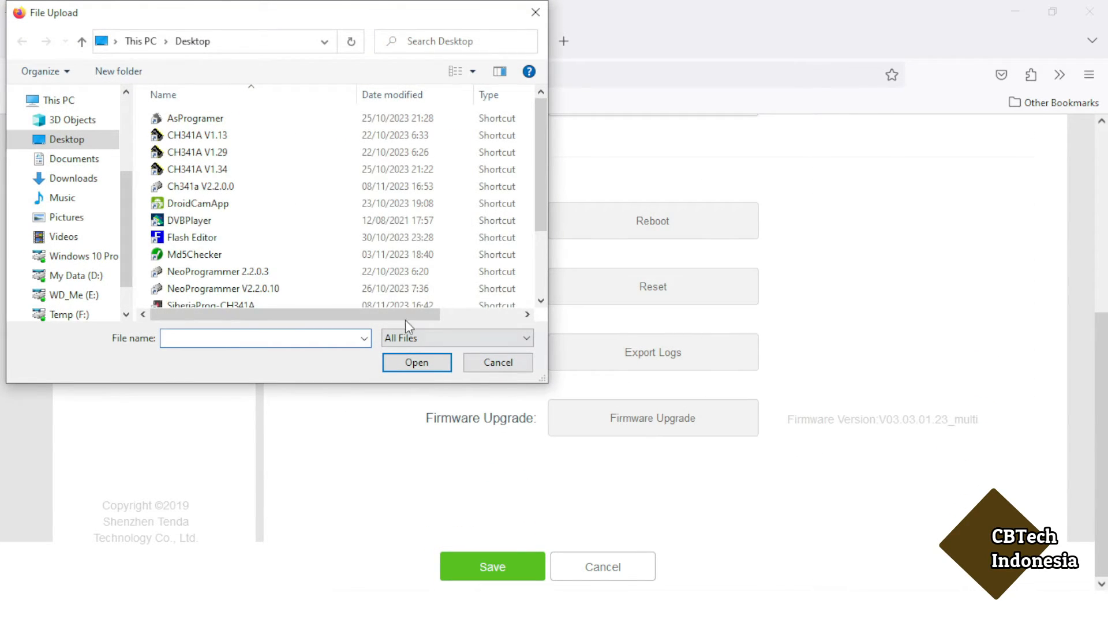
pyautogui.click(84, 279)
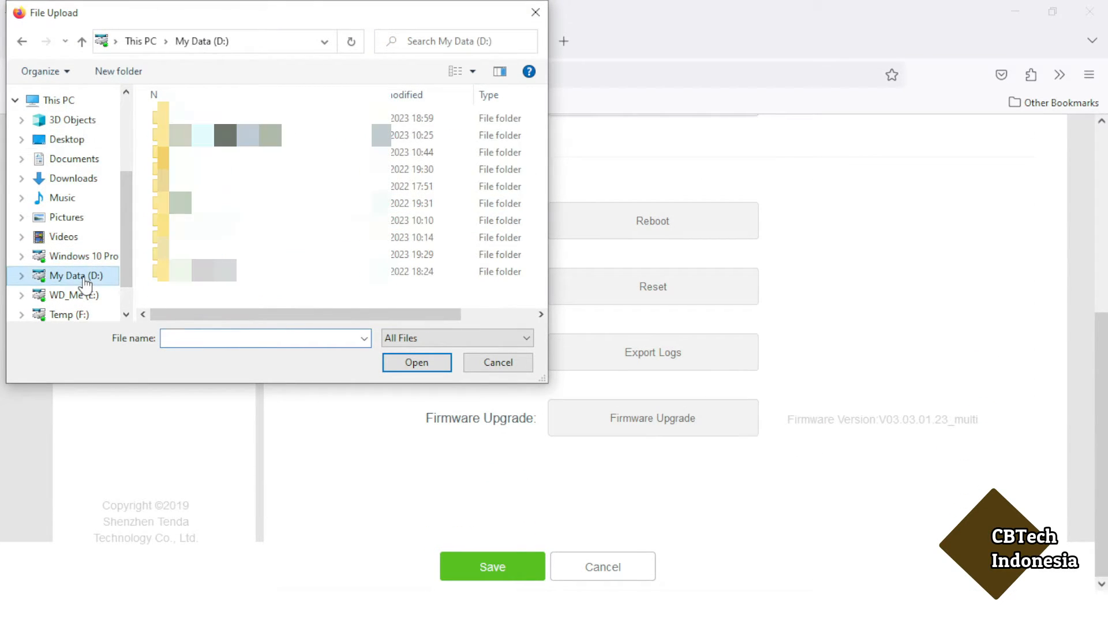
pyautogui.doubleClick(196, 254)
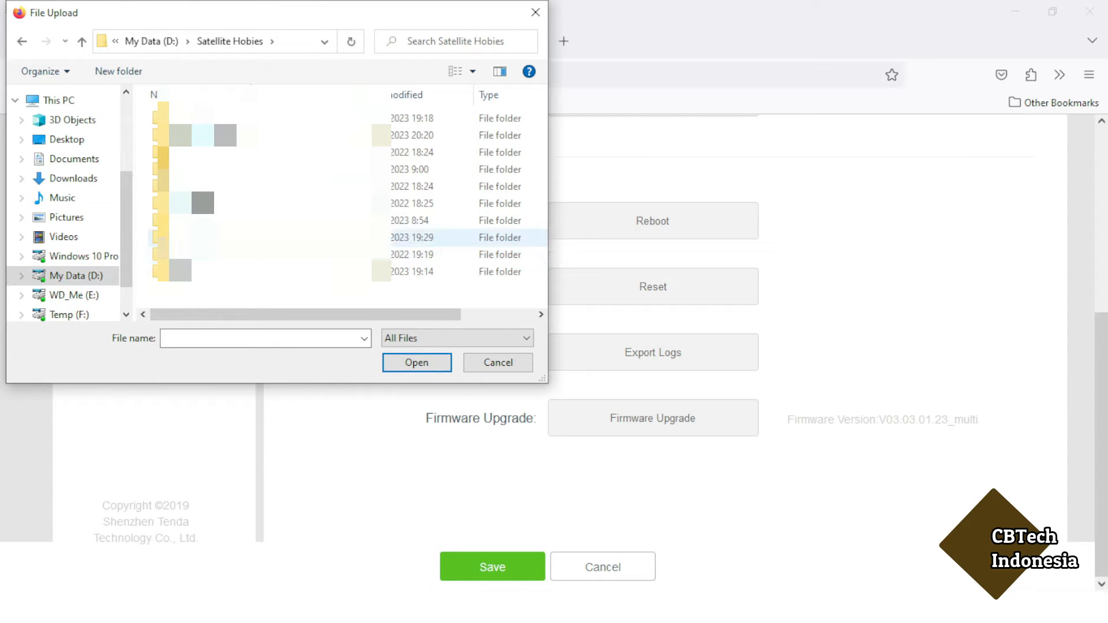
pyautogui.doubleClick(194, 240)
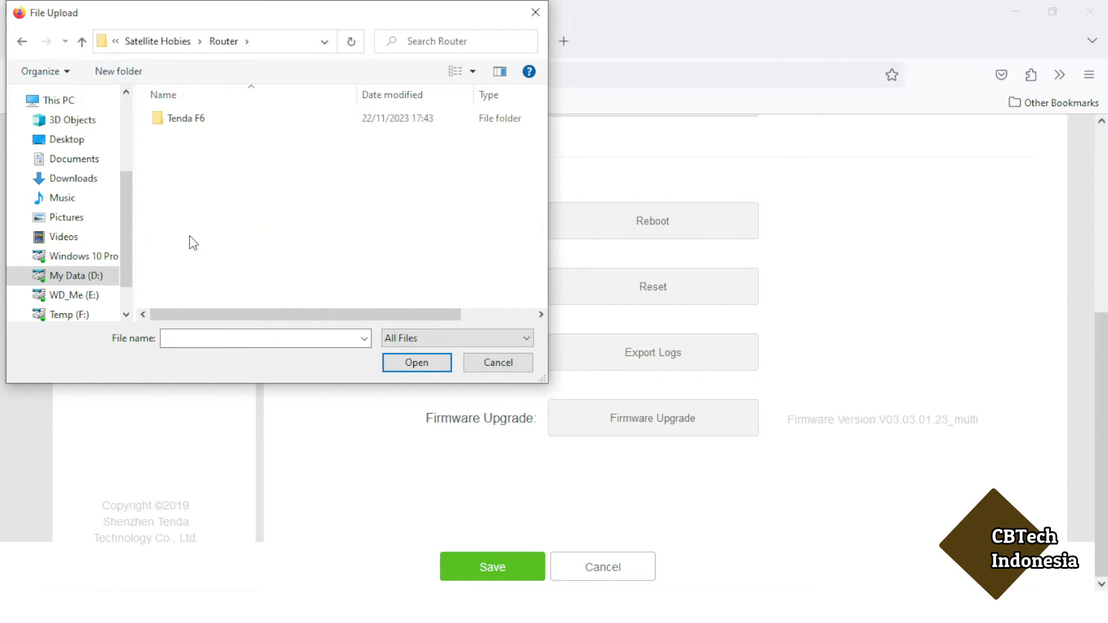
pyautogui.doubleClick(187, 119)
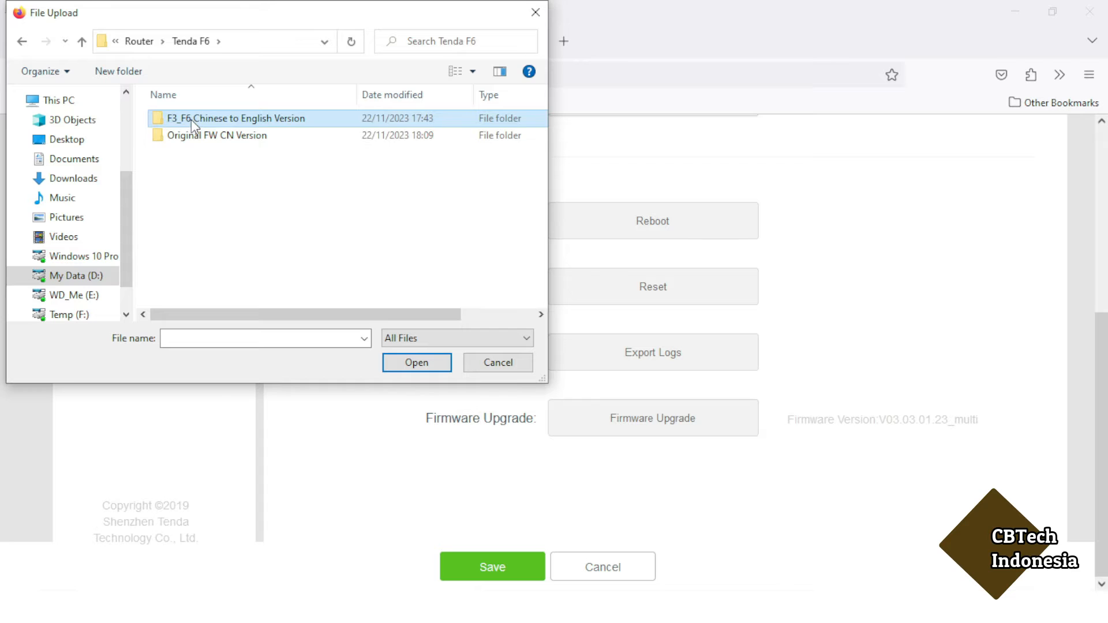
pyautogui.doubleClick(192, 120)
pyautogui.click(185, 136)
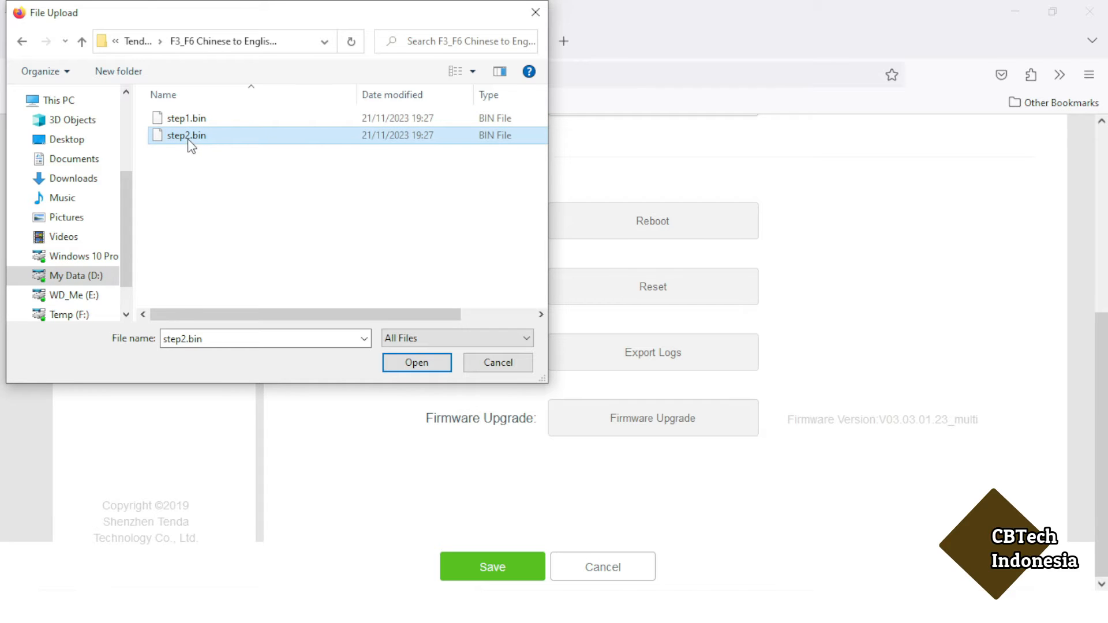
pyautogui.click(407, 364)
pyautogui.click(459, 335)
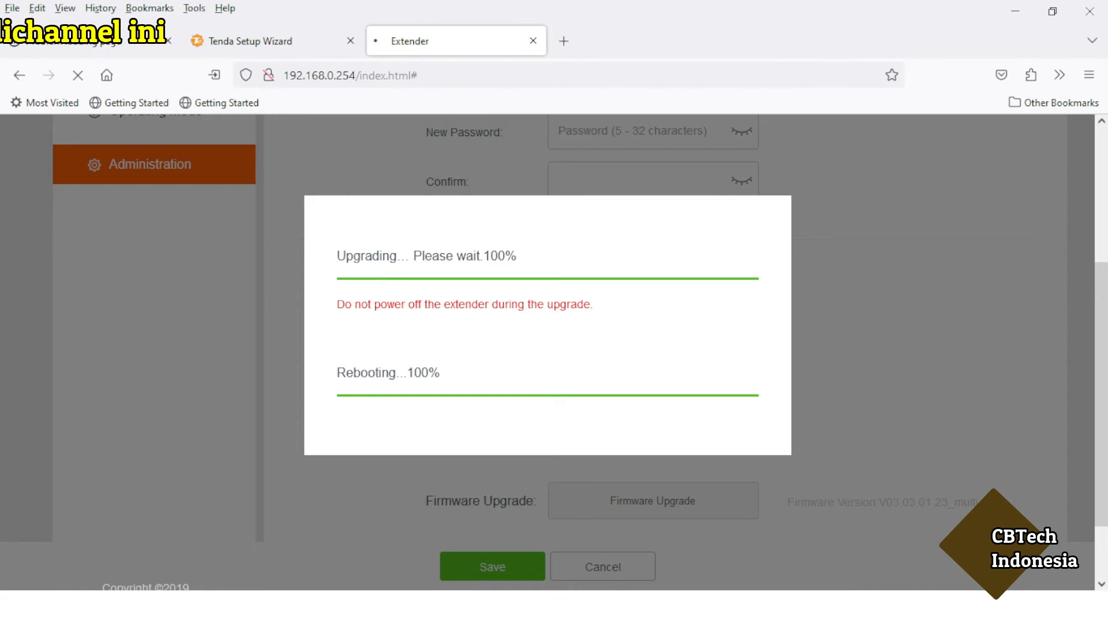
# Switch to Command Prompt and clear the recalled ipconfig command.
pyautogui.hotkey('alt', 'Tab')
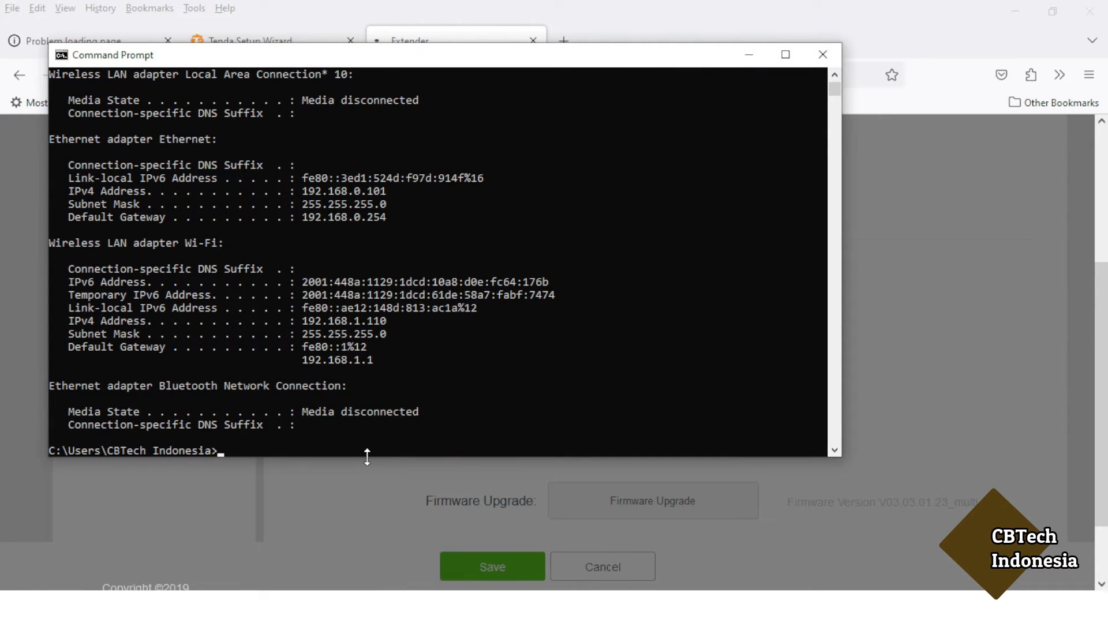
pyautogui.press('Up')
pyautogui.press('Escape')
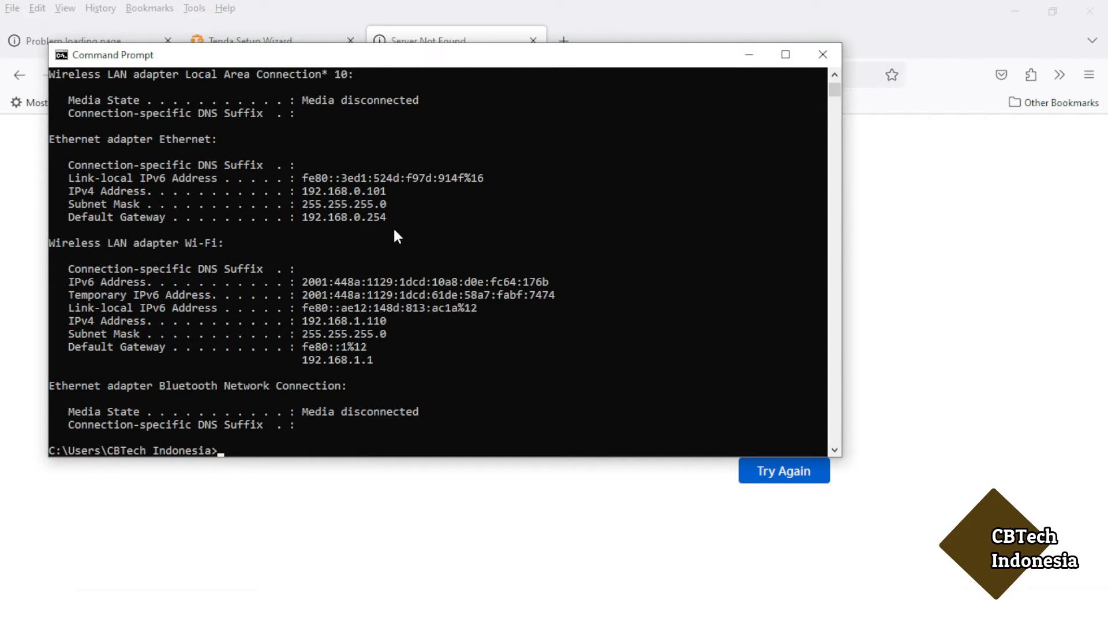
# Copy gateway 192.168.0.254 from the ipconfig output, then go back to the Tenda Setup Wizard tab.
pyautogui.moveTo(394, 231); pyautogui.dragTo(305, 218)
pyautogui.click(429, 217)
pyautogui.moveTo(391, 219); pyautogui.dragTo(305, 219)
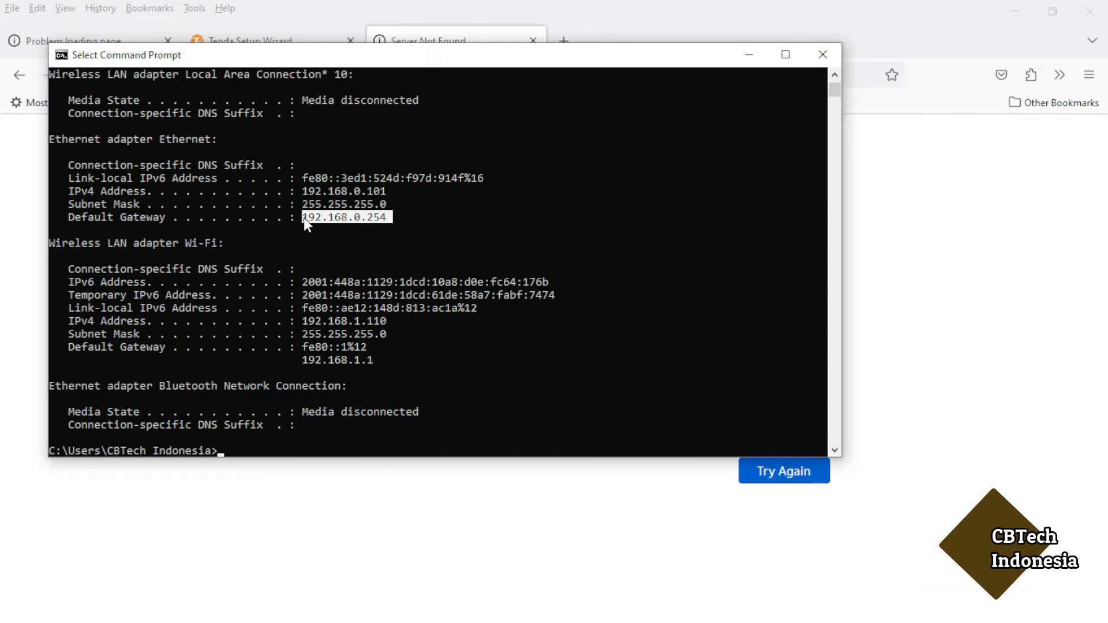
pyautogui.rightClick(303, 217)
pyautogui.click(586, 29)
pyautogui.click(316, 45)
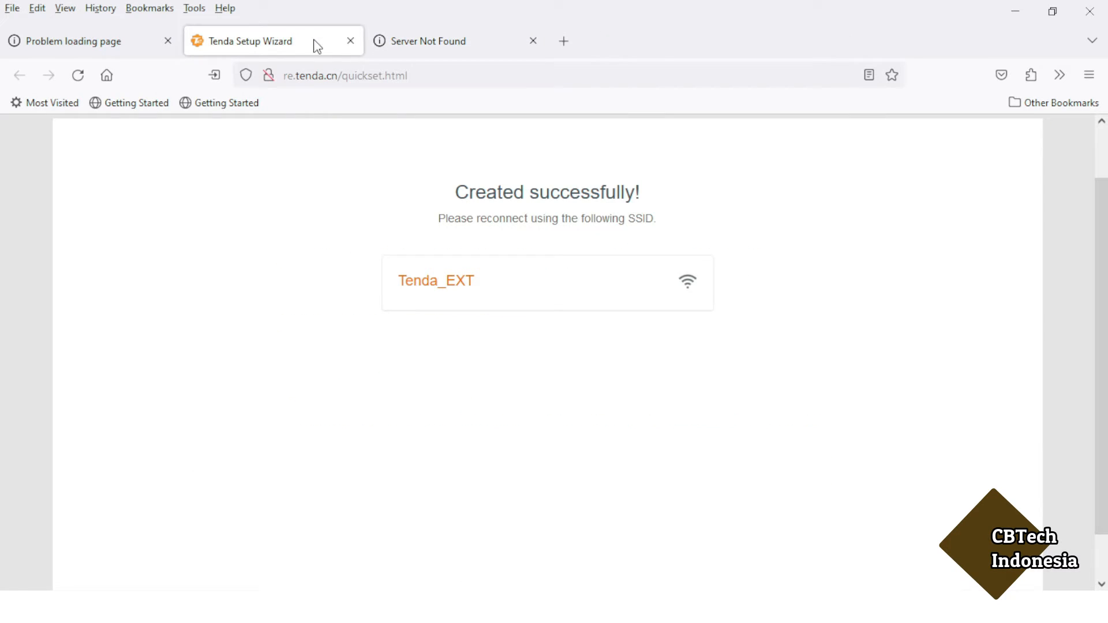
# Load the router admin page at 192.168.0.254 and go to Internet Settings.
pyautogui.click(421, 81)
pyautogui.hotkey('ctrl', 'v')
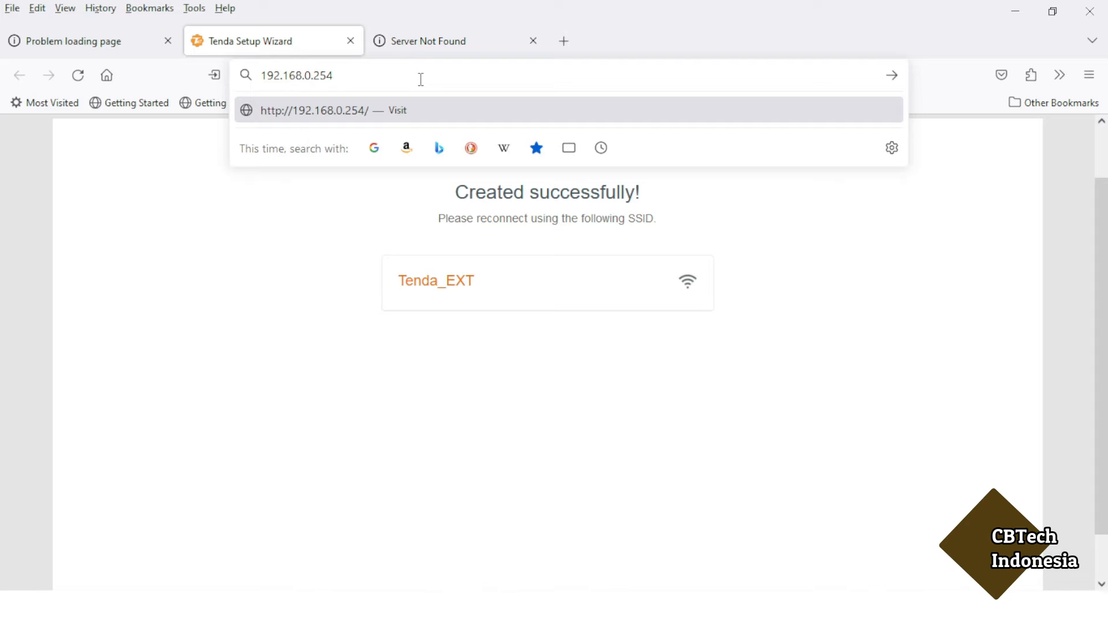
pyautogui.press('Return')
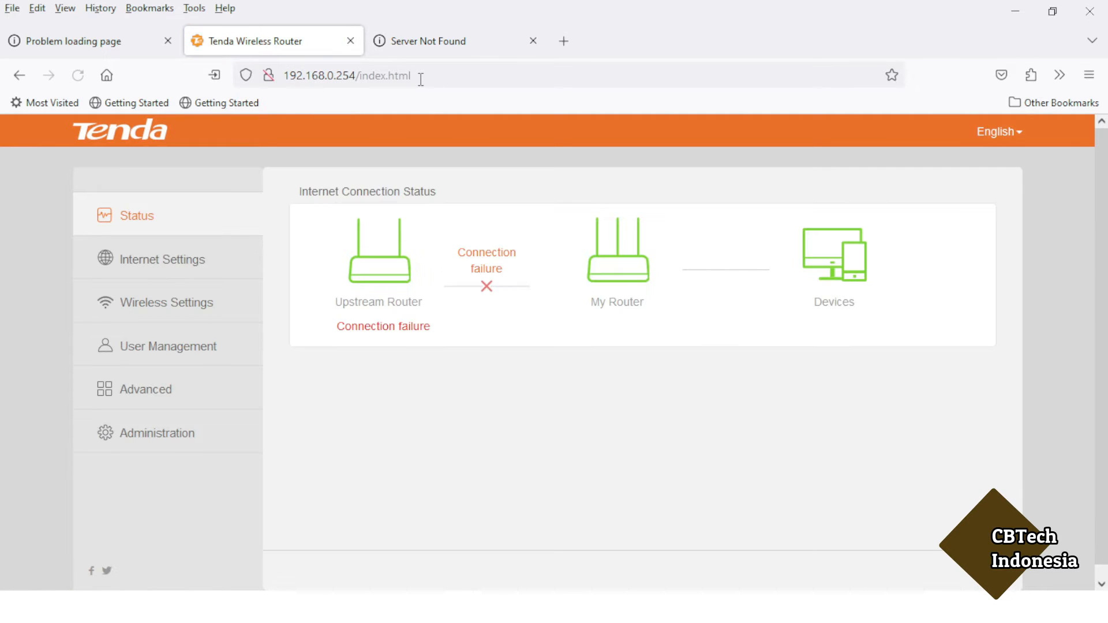
pyautogui.click(169, 274)
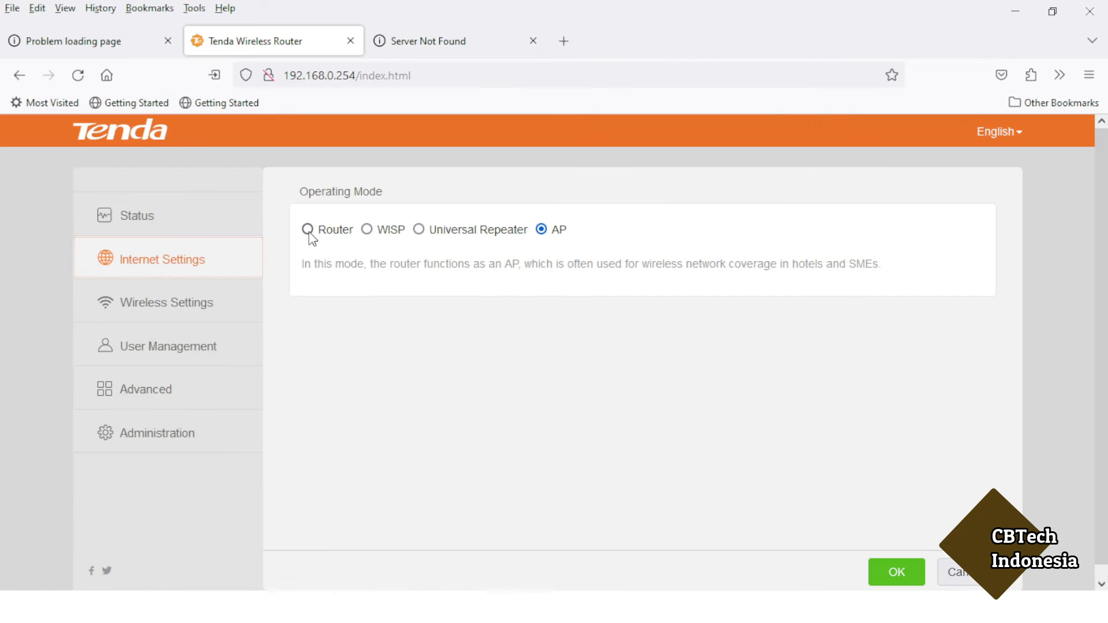
# Set the operating mode to WISP and pick HOME_1 from the WiFi list.
pyautogui.click(458, 214)
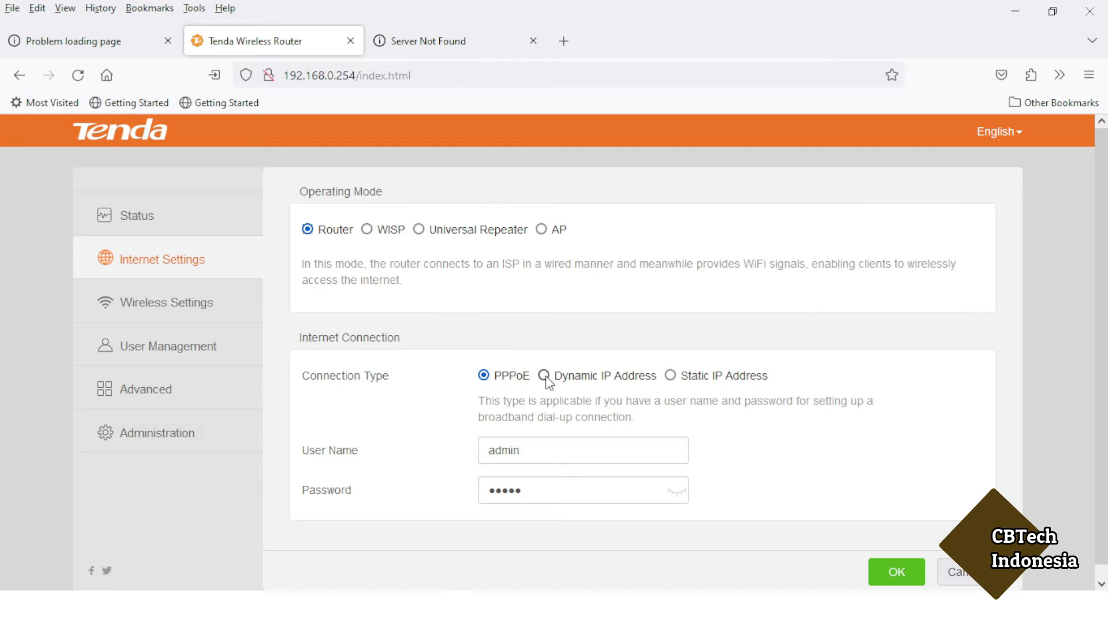
pyautogui.click(367, 232)
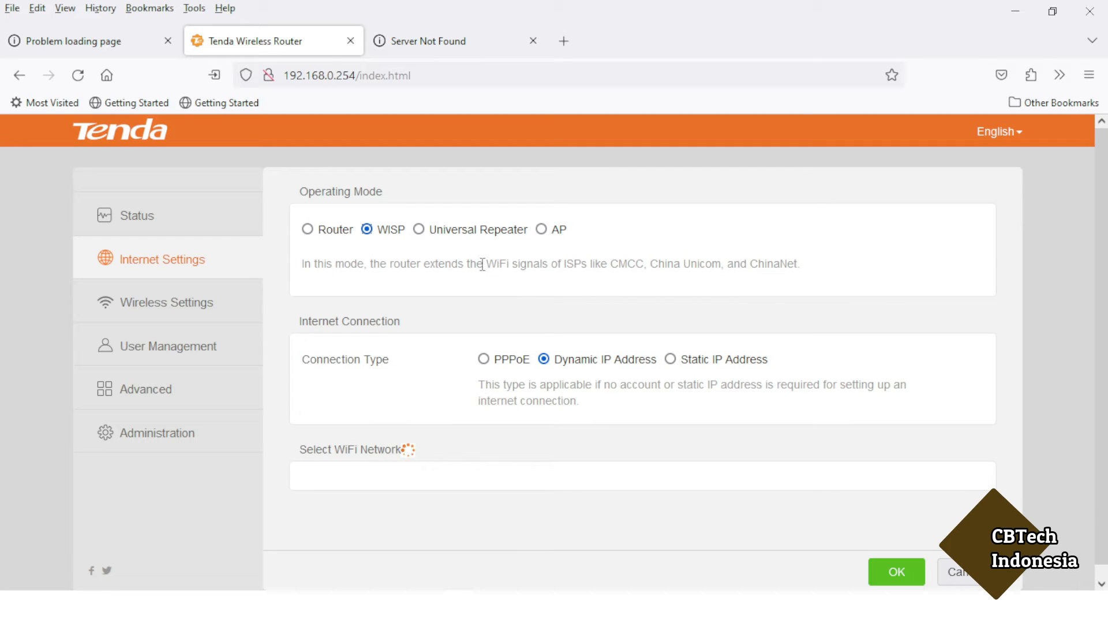
pyautogui.click(422, 231)
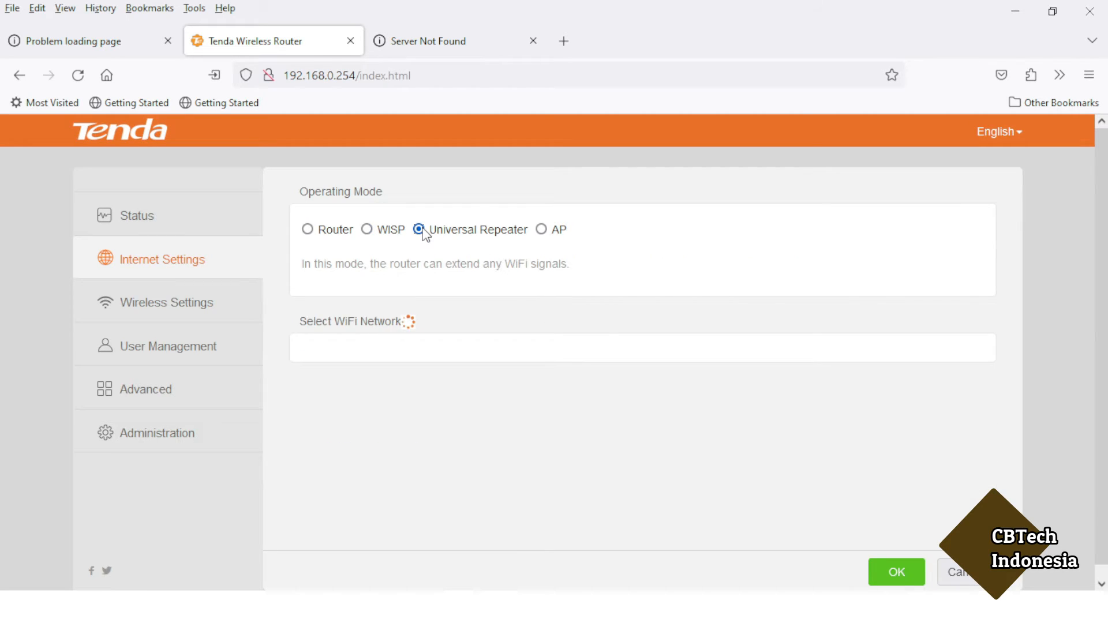
pyautogui.click(365, 232)
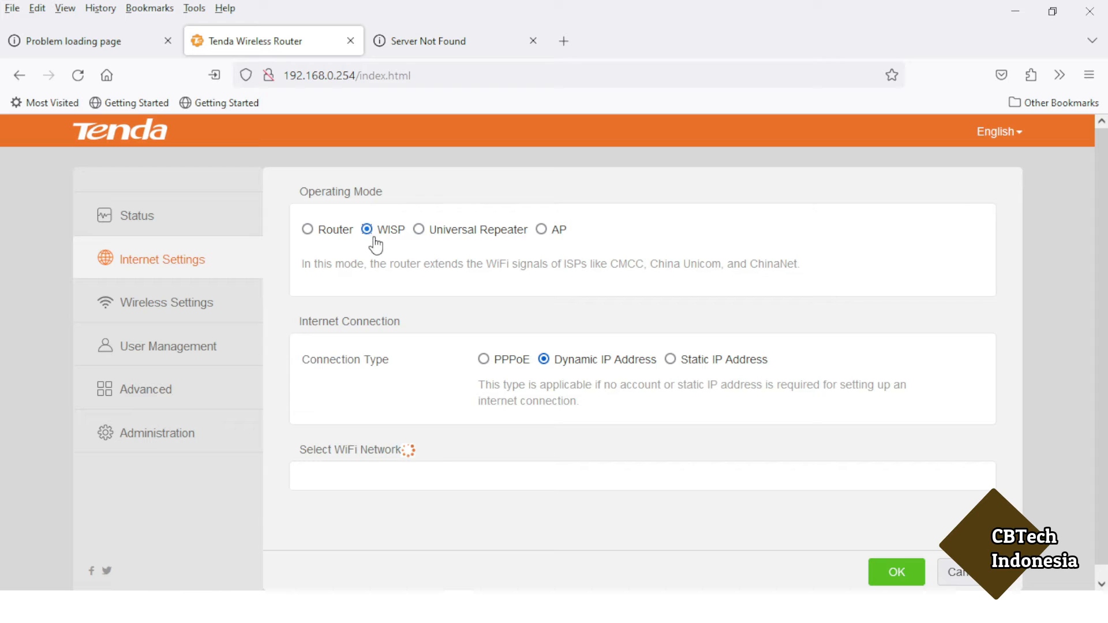
pyautogui.scroll(-2, 456, 435)
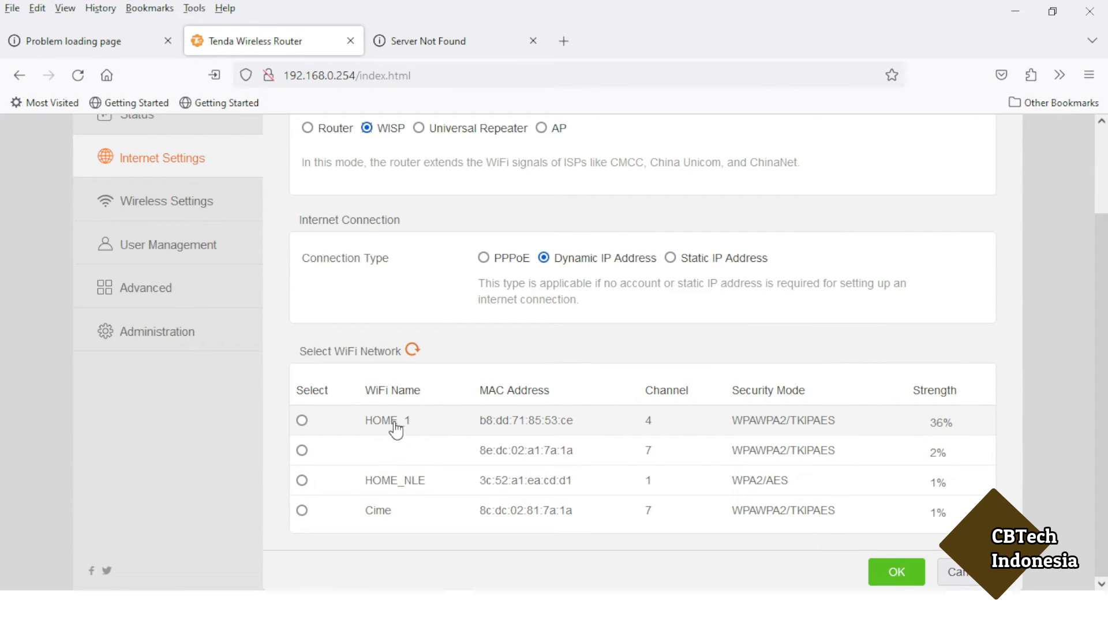
pyautogui.click(396, 430)
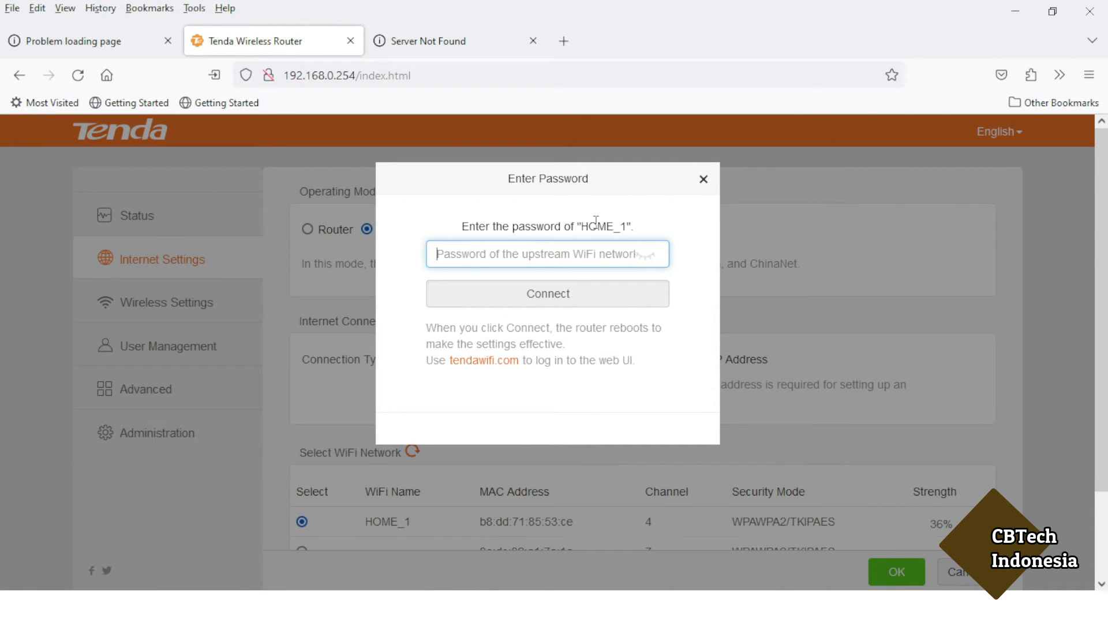
# Enter HOME_1's WiFi password, connect, and wait for Connection success before opening a blank tab.
pyautogui.write('•••••••••••••')
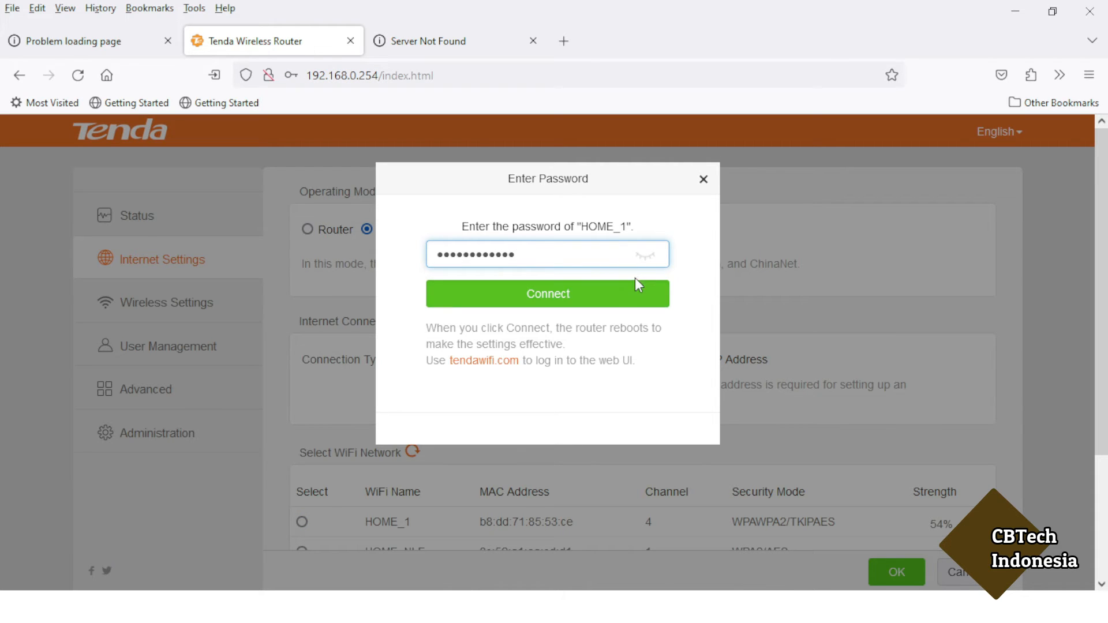
pyautogui.click(593, 295)
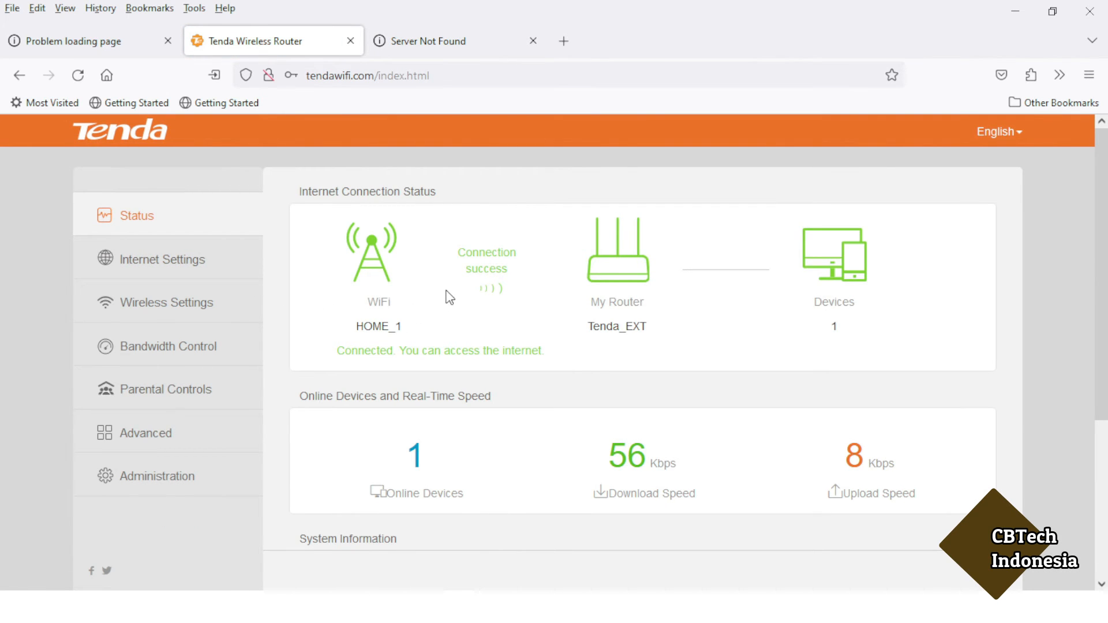
pyautogui.click(565, 43)
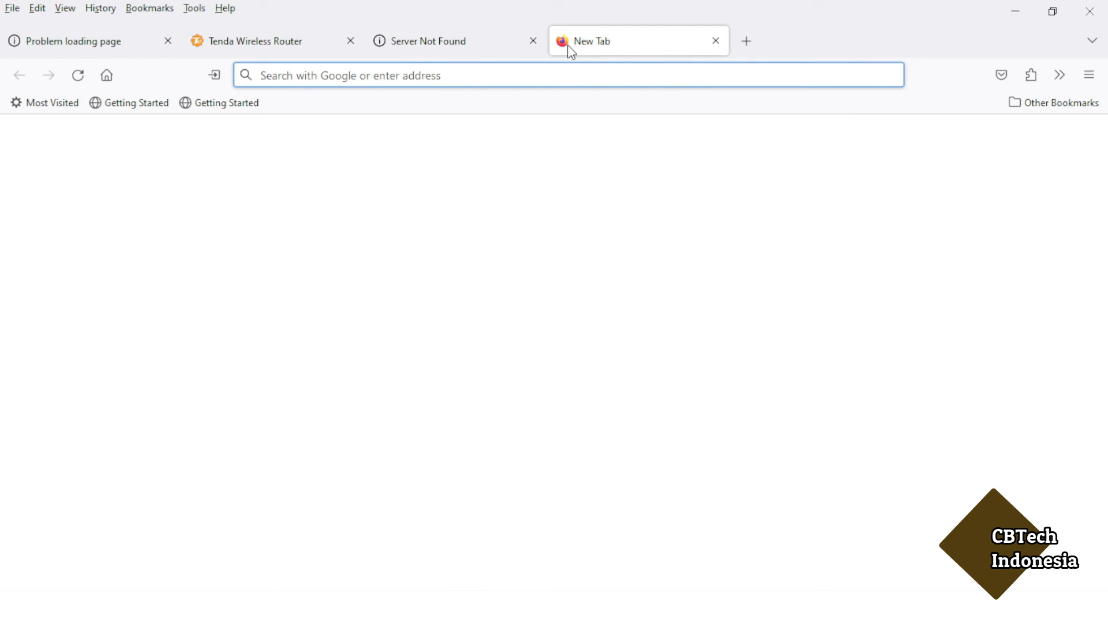
# Go to google.com and search for SPEEDTEST.
pyautogui.write('G')
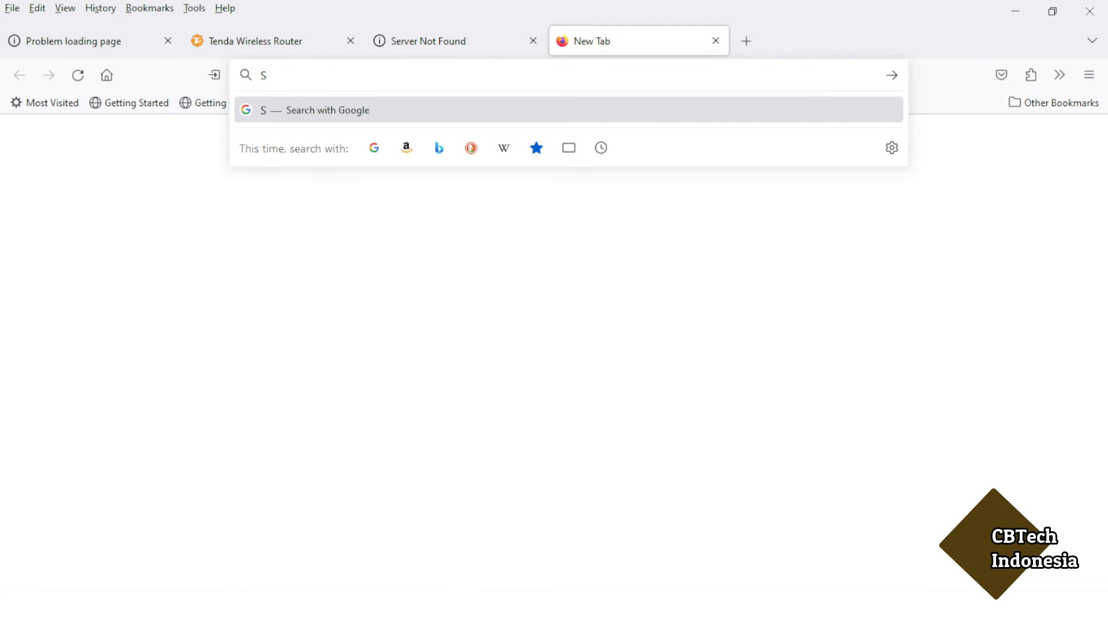
pyautogui.press('BackSpace')
pyautogui.write('GOOGLE.COM')
pyautogui.press('Return')
pyautogui.write('SPEEDTEST')
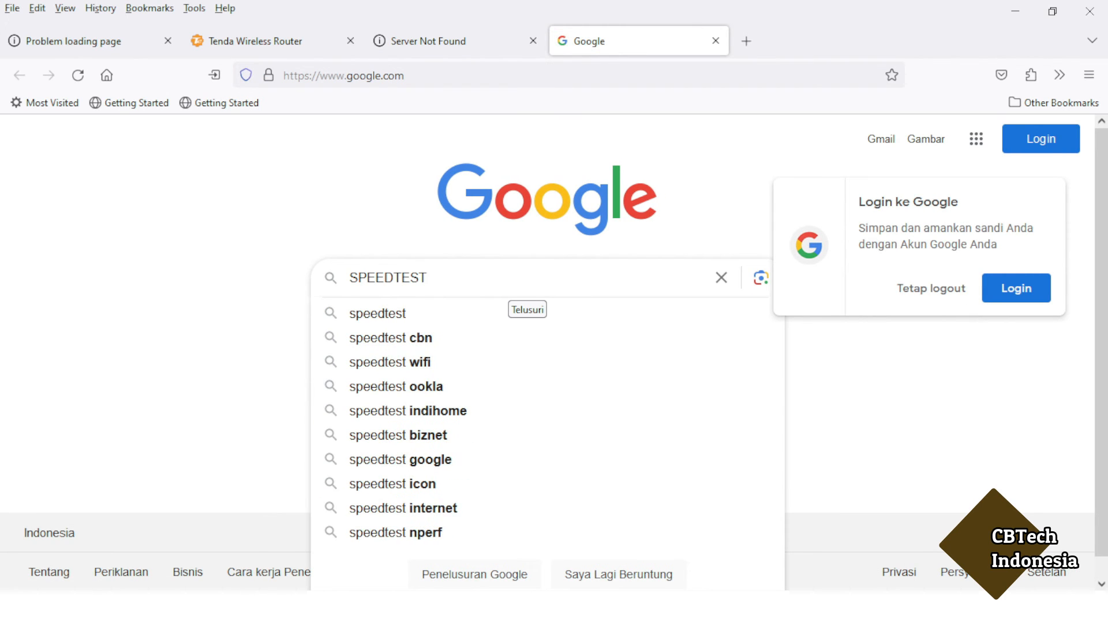
pyautogui.press('Return')
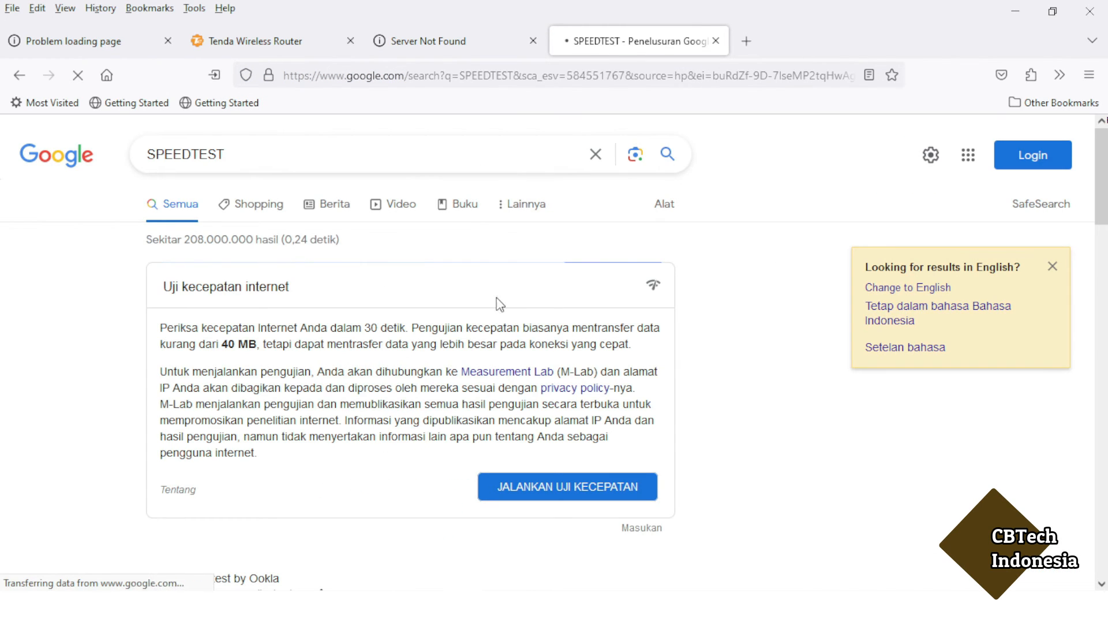
# Start a test on Speedtest by Ookla, dismissing the privacy notice and allowing location access.
pyautogui.scroll(-2, 435, 362)
pyautogui.scroll(-2, 436, 363)
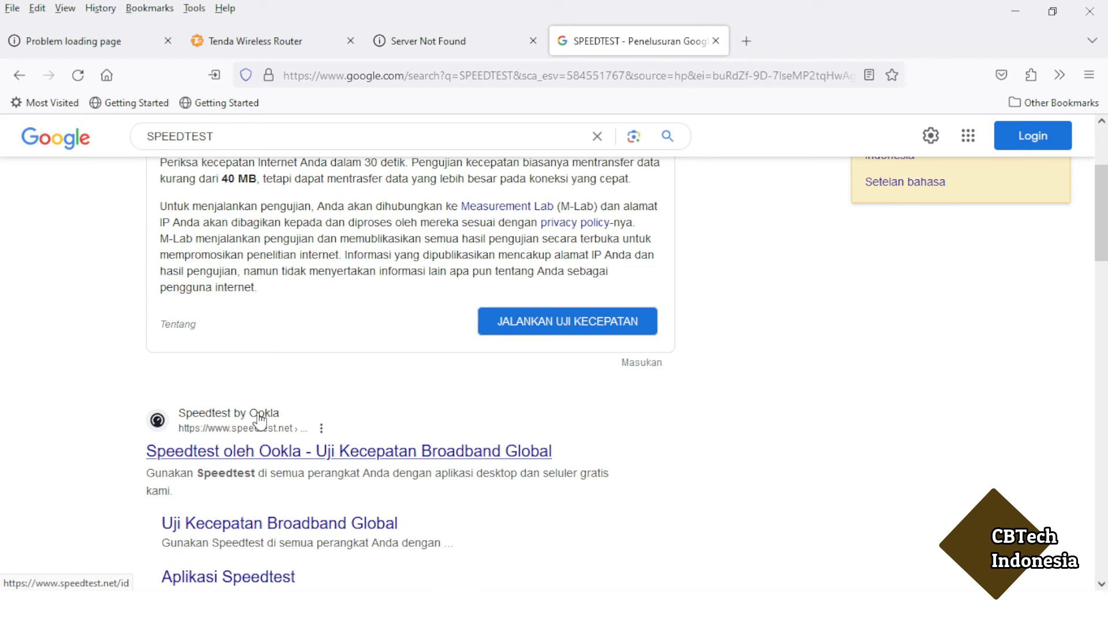
pyautogui.click(267, 457)
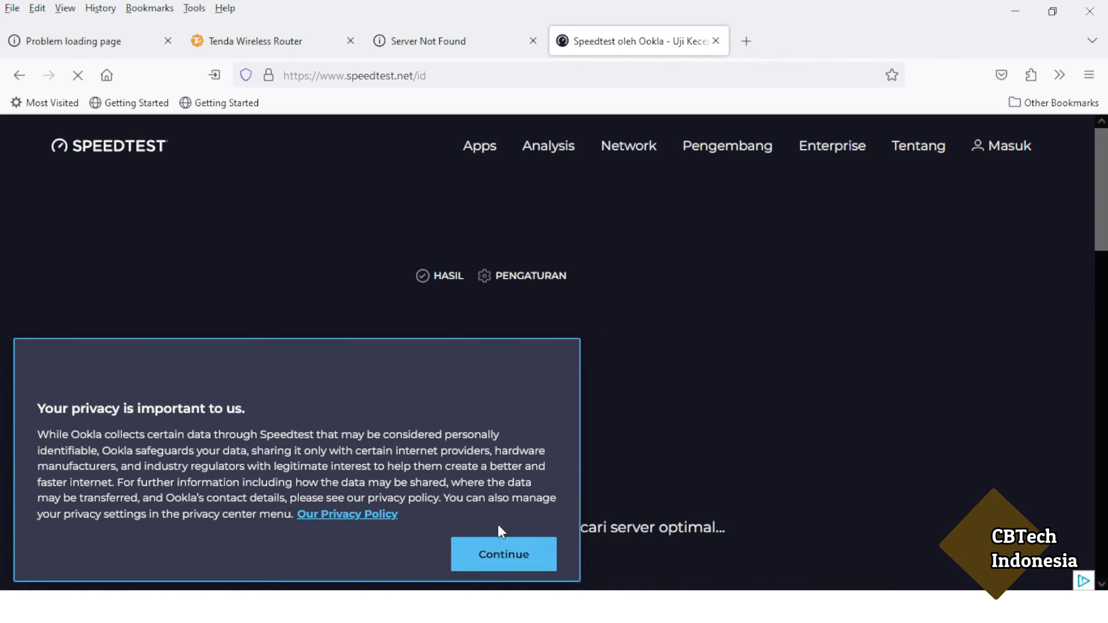
pyautogui.click(494, 556)
pyautogui.scroll(-2, 631, 357)
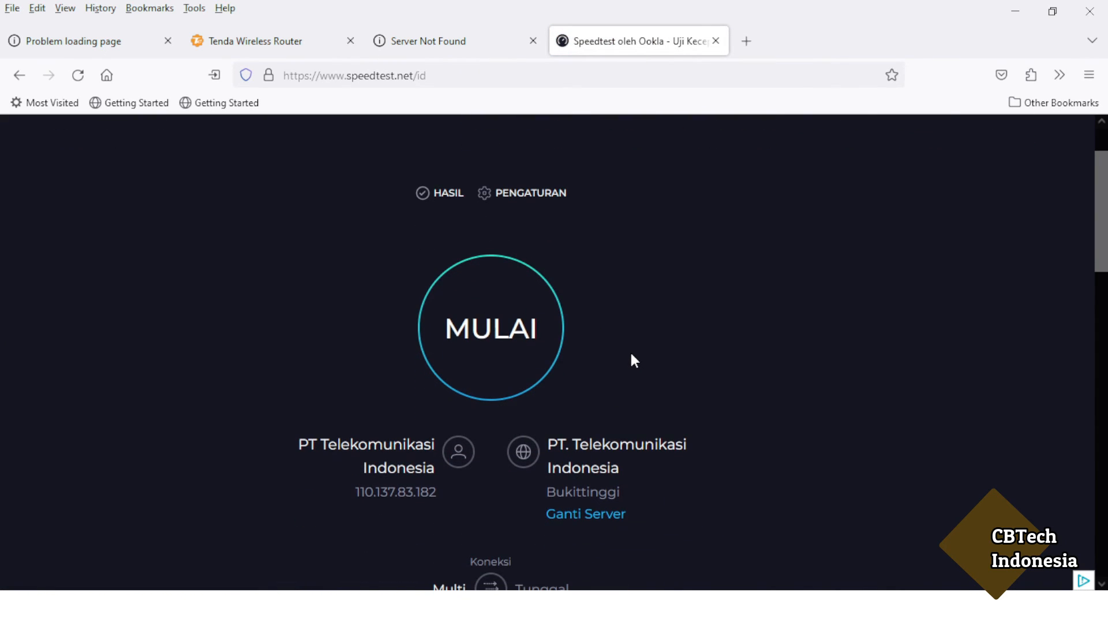
pyautogui.click(497, 339)
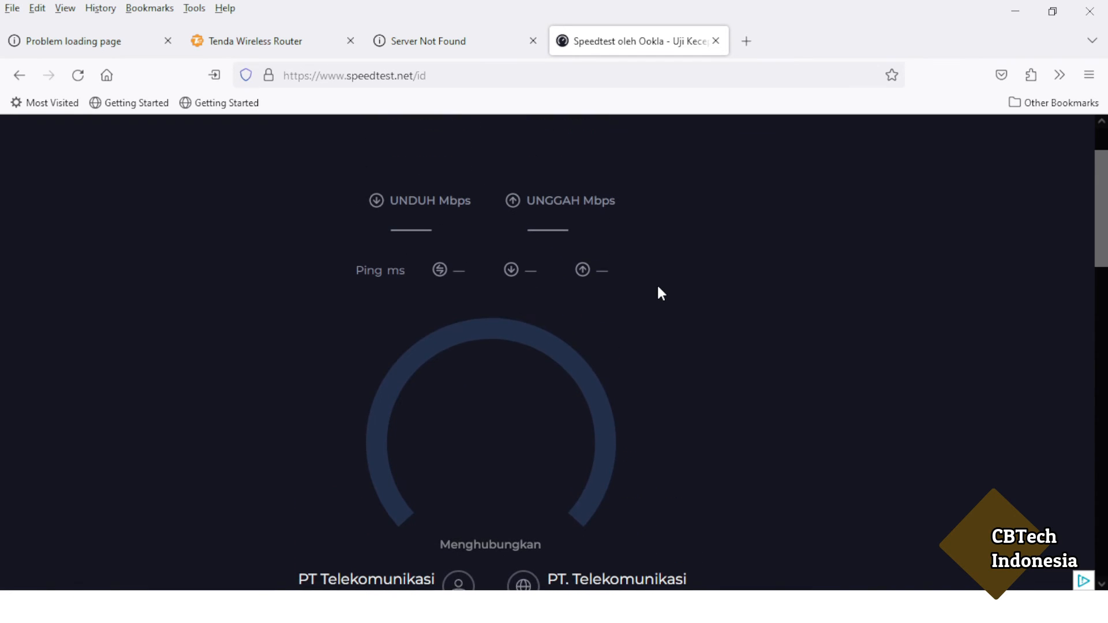
pyautogui.moveTo(1104, 209); pyautogui.dragTo(1102, 222)
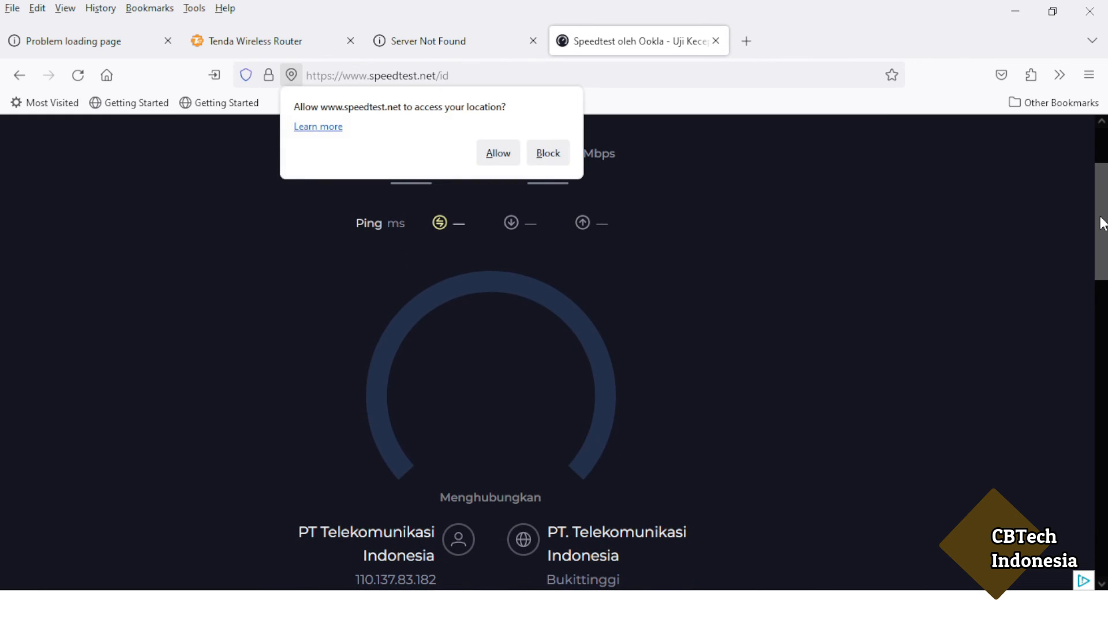
pyautogui.click(505, 155)
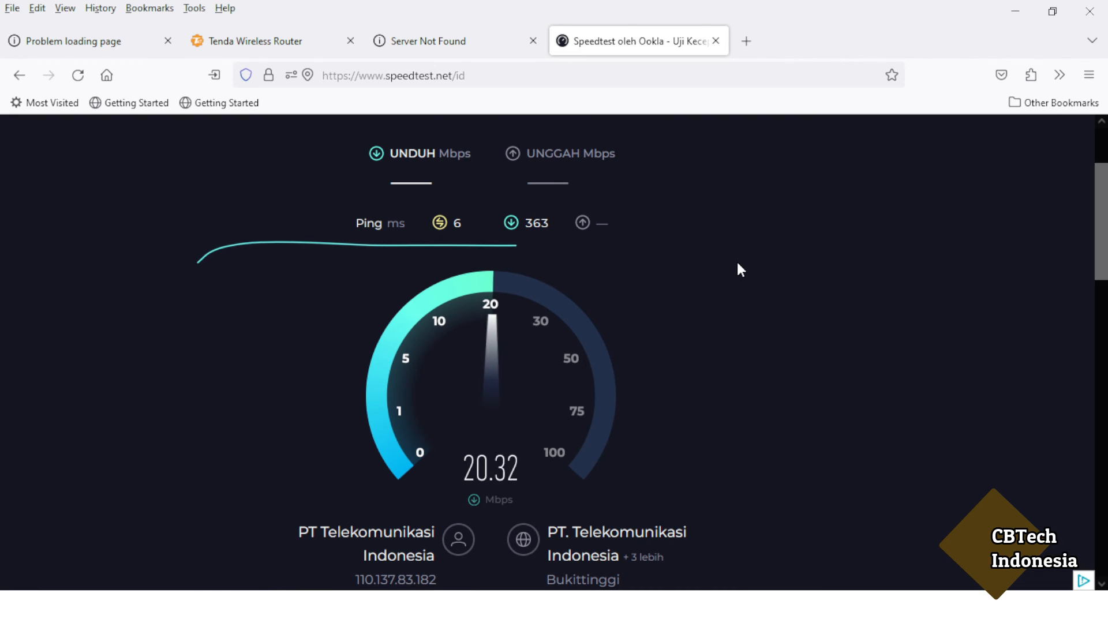